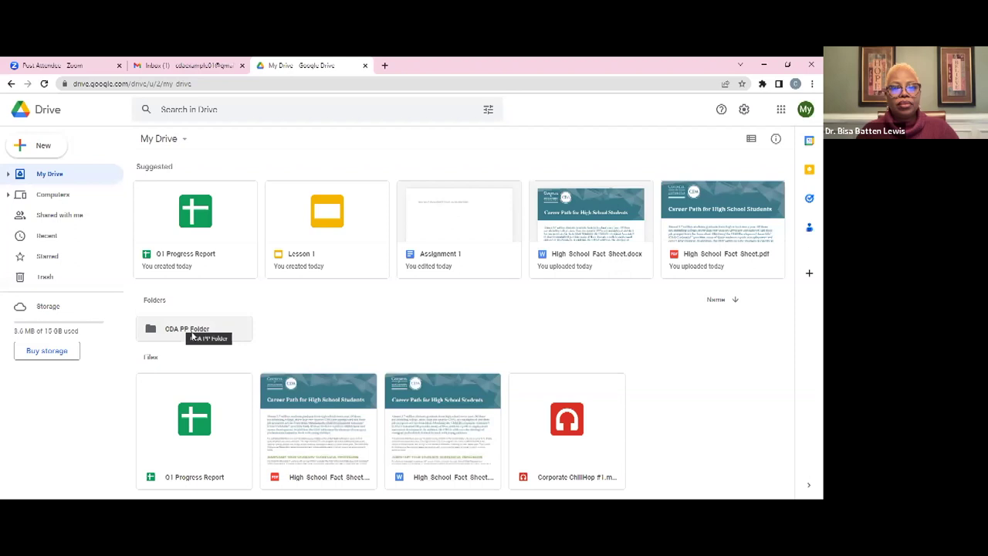
{"action": "double_click", "coordinate": [192, 336]}
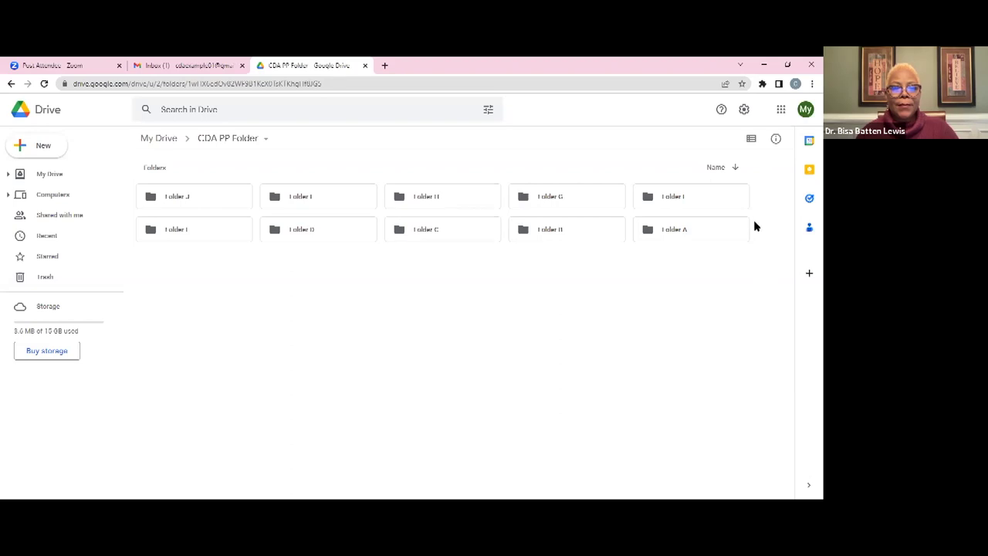
{"action": "left_click", "coordinate": [734, 169]}
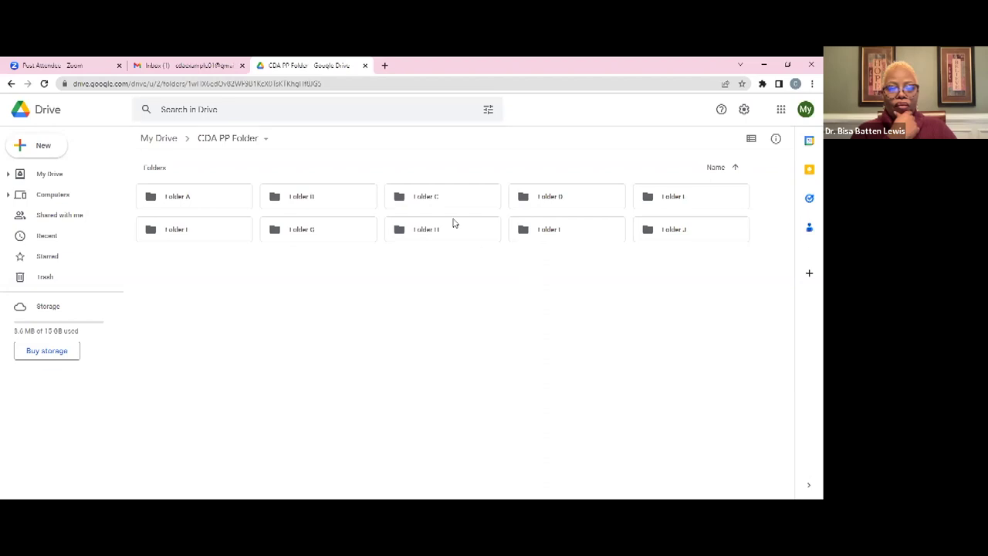
{"action": "double_click", "coordinate": [188, 204]}
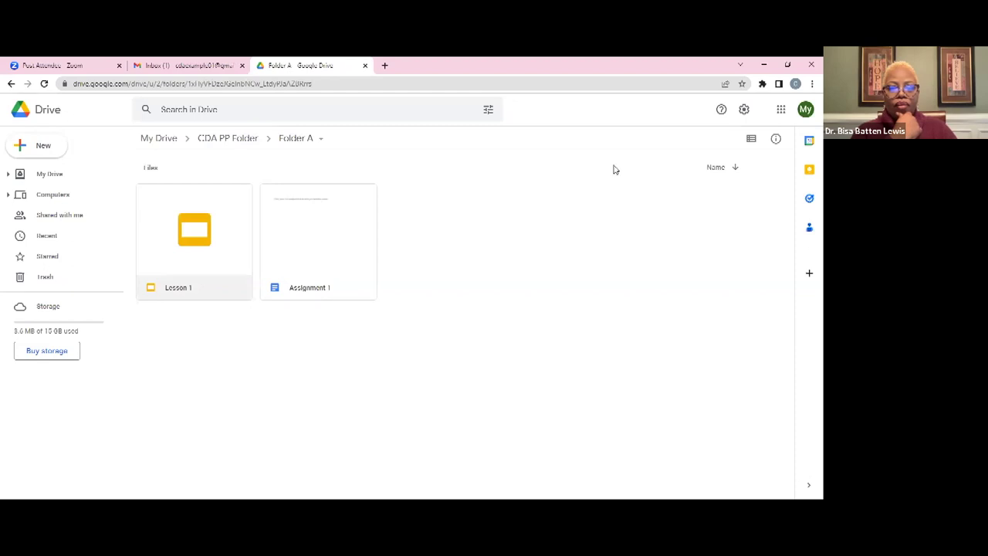
{"action": "left_click", "coordinate": [162, 137]}
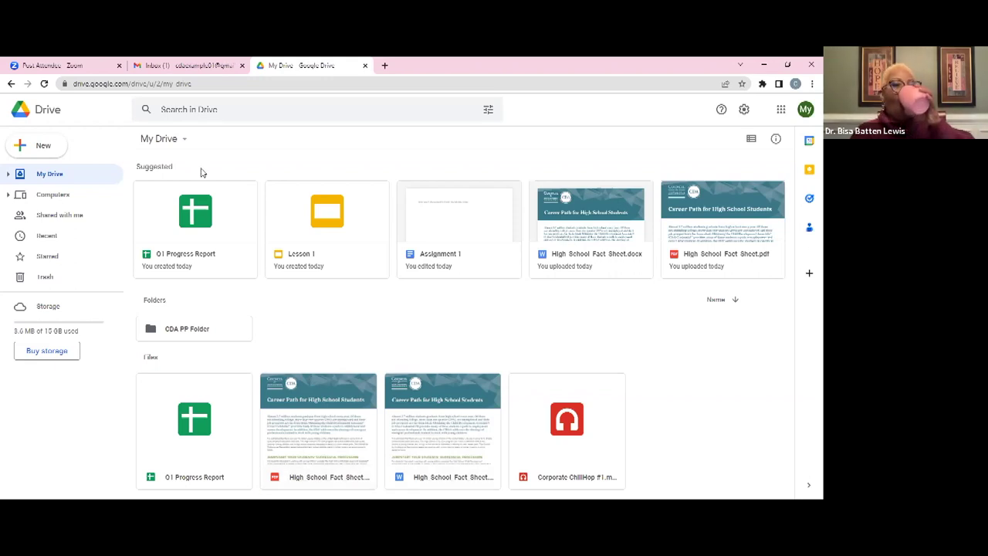
Create a folder named 'CDA PP Folder 2' in My Drive and open it
{"action": "left_click", "coordinate": [44, 146]}
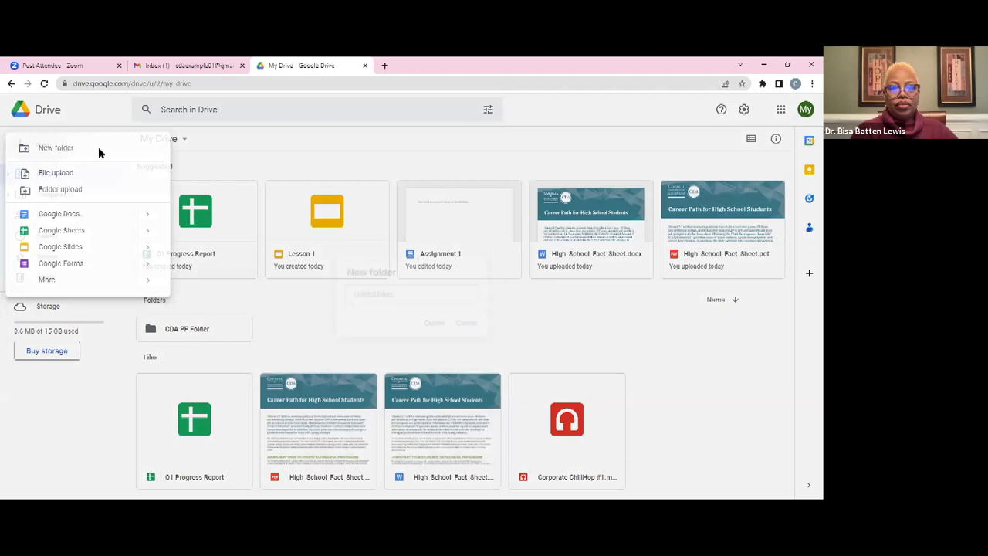
{"action": "left_click", "coordinate": [98, 148]}
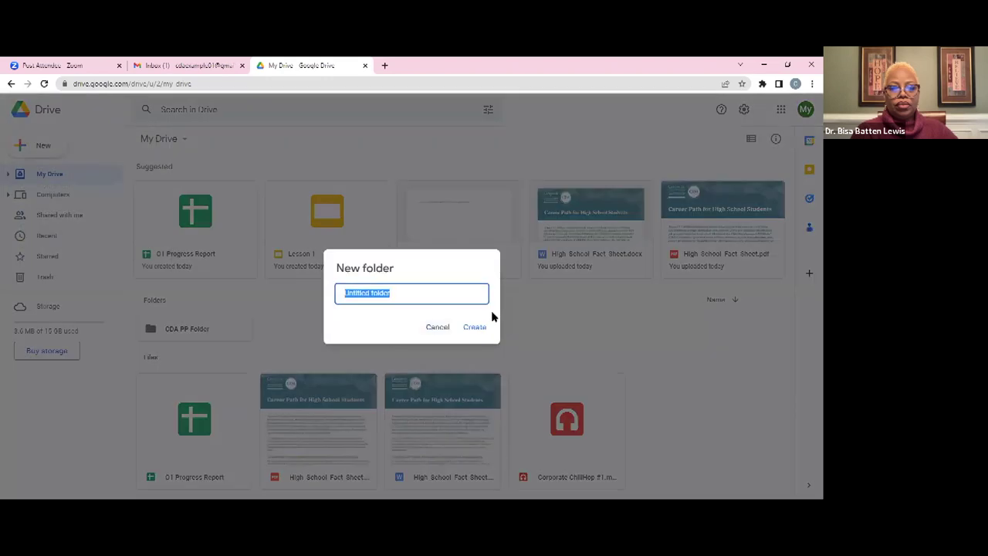
{"action": "type", "text": "CDA PP Folder 2"}
{"action": "key", "text": "Return"}
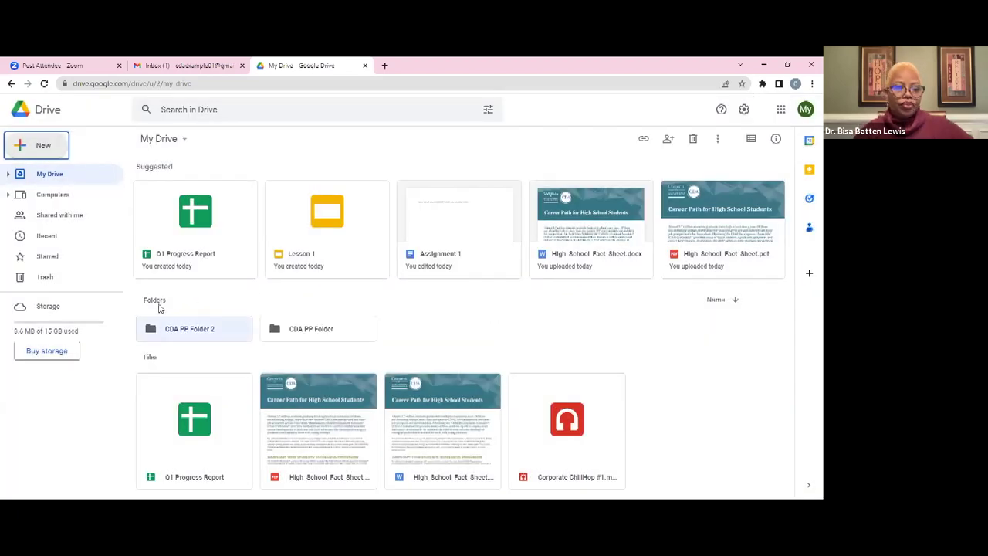
{"action": "double_click", "coordinate": [192, 331]}
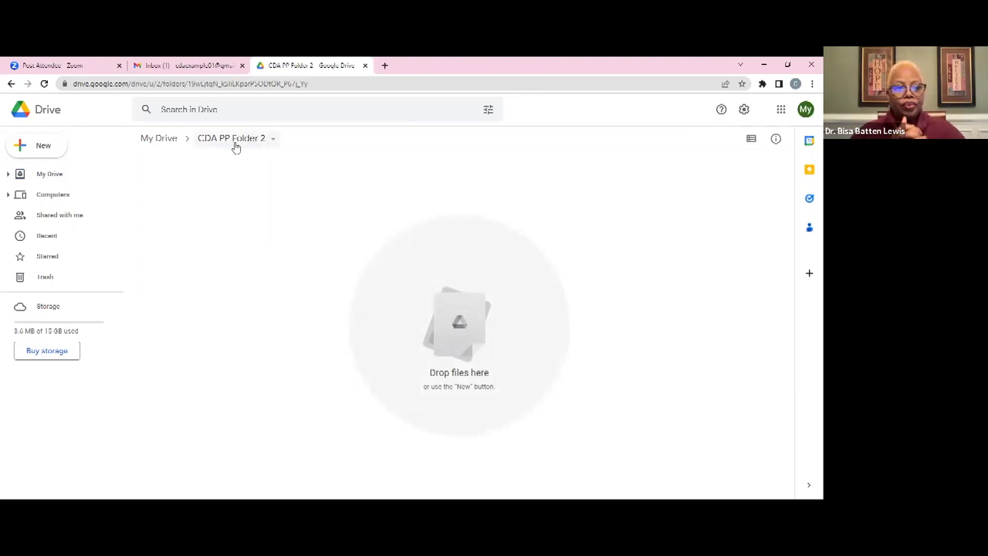
Create subfolder 'A' inside CDA PP Folder 2 from the New menu
{"action": "left_click", "coordinate": [37, 151]}
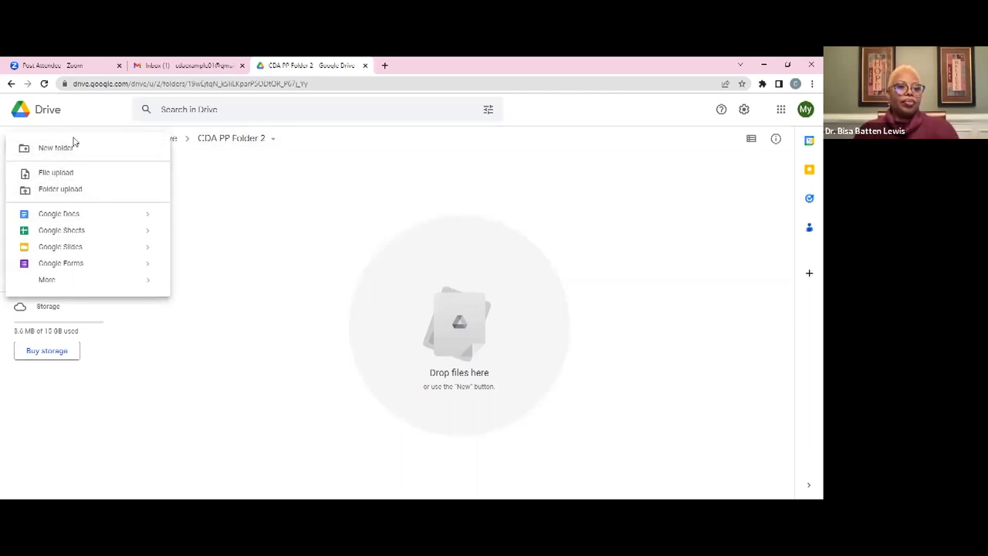
{"action": "left_click", "coordinate": [278, 236]}
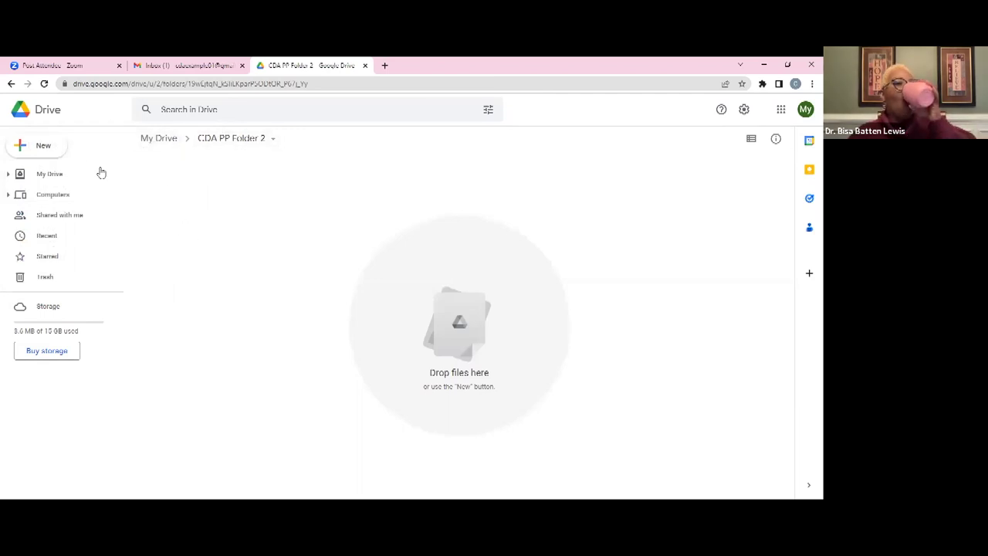
{"action": "left_click", "coordinate": [41, 148]}
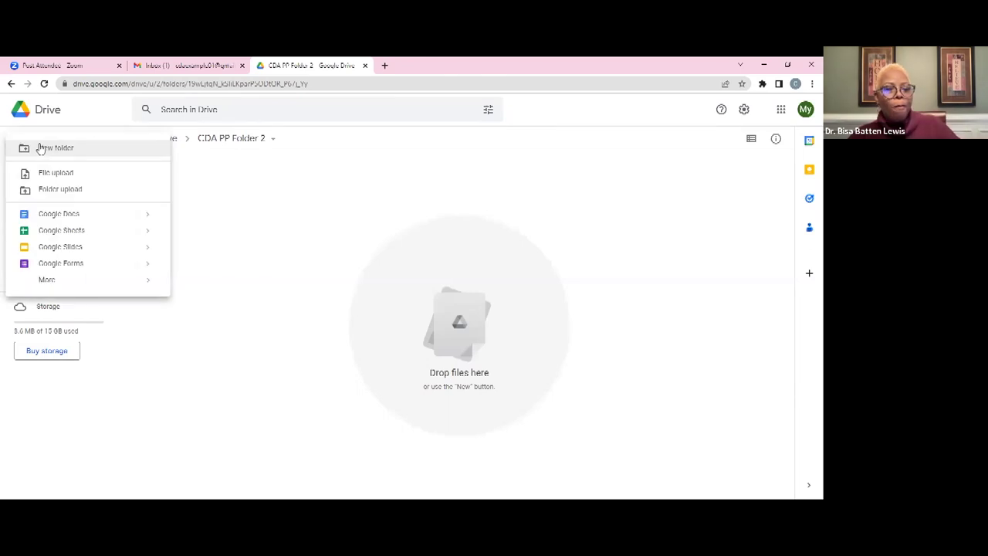
{"action": "left_click", "coordinate": [71, 152]}
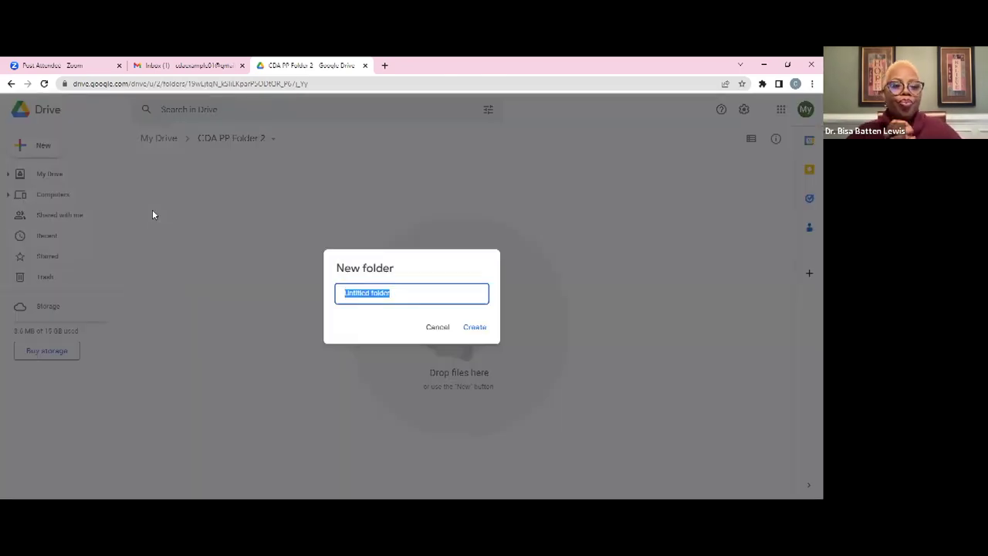
{"action": "type", "text": "A"}
{"action": "key", "text": "Return"}
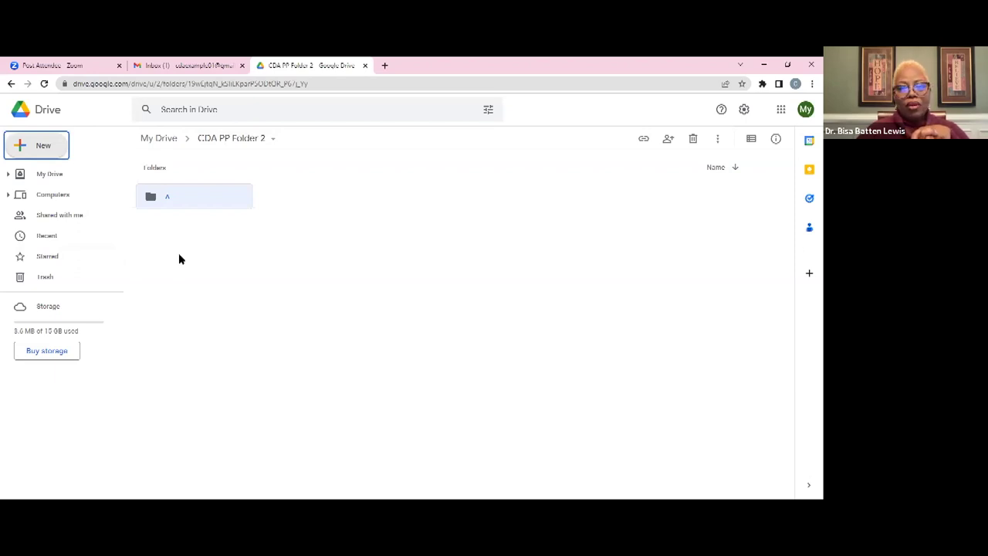
Create subfolder 'B' from the right-click menu, then return to My Drive
{"action": "left_click", "coordinate": [272, 222]}
{"action": "right_click", "coordinate": [271, 222]}
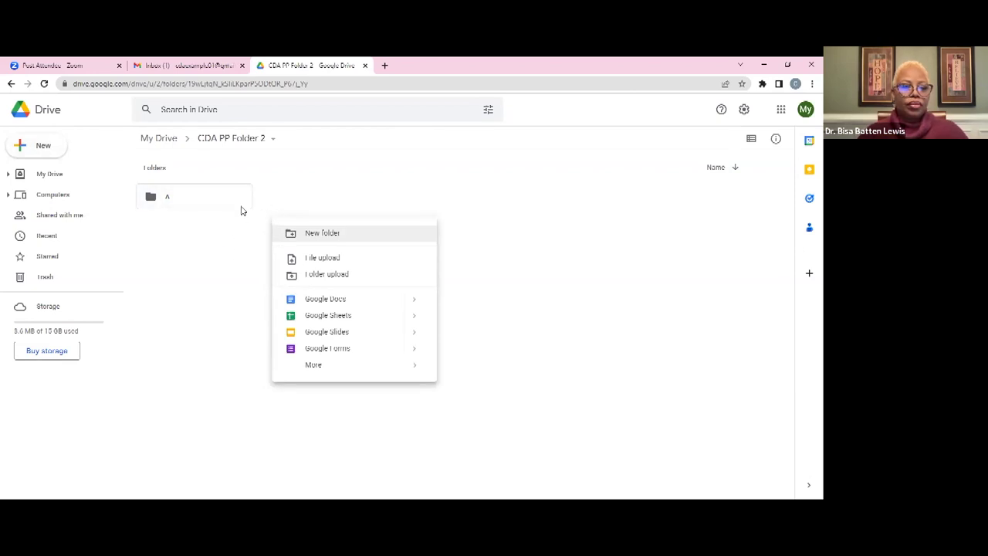
{"action": "left_click", "coordinate": [327, 233]}
{"action": "type", "text": "B"}
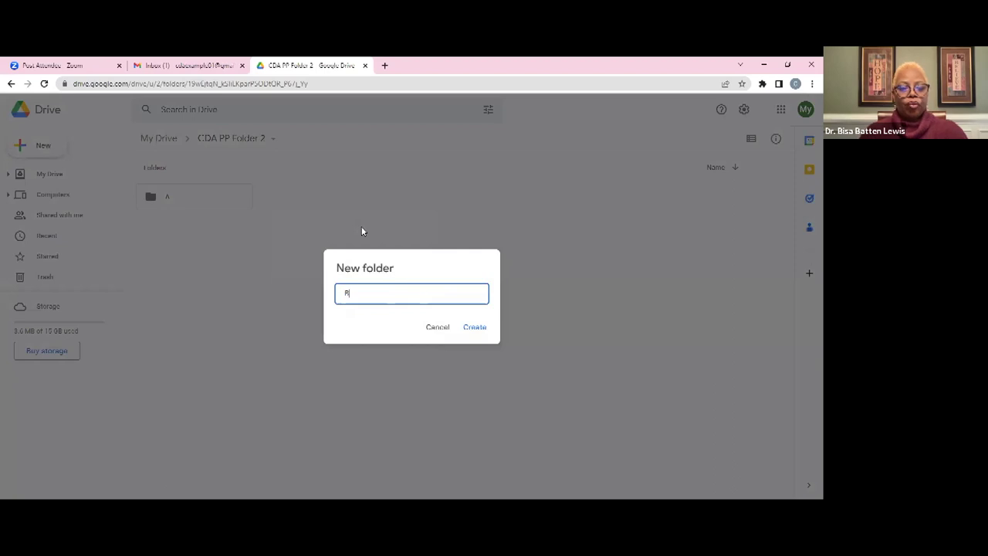
{"action": "key", "text": "Return"}
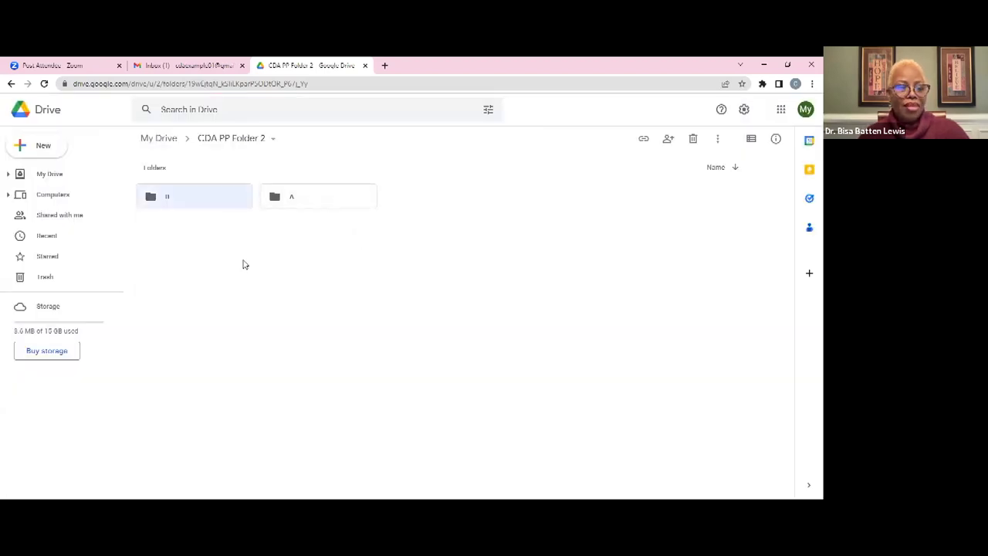
{"action": "left_click", "coordinate": [160, 139]}
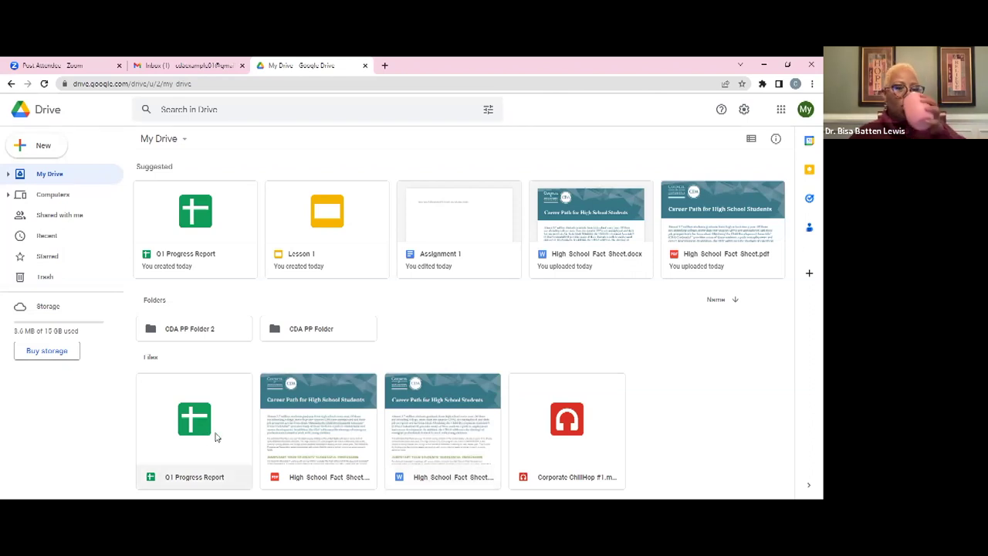
Drag the High School Fact Sheet PDF into CDA PP Folder 2, then into subfolder A
{"action": "left_click_drag", "start_coordinate": [333, 403], "coordinate": [198, 332]}
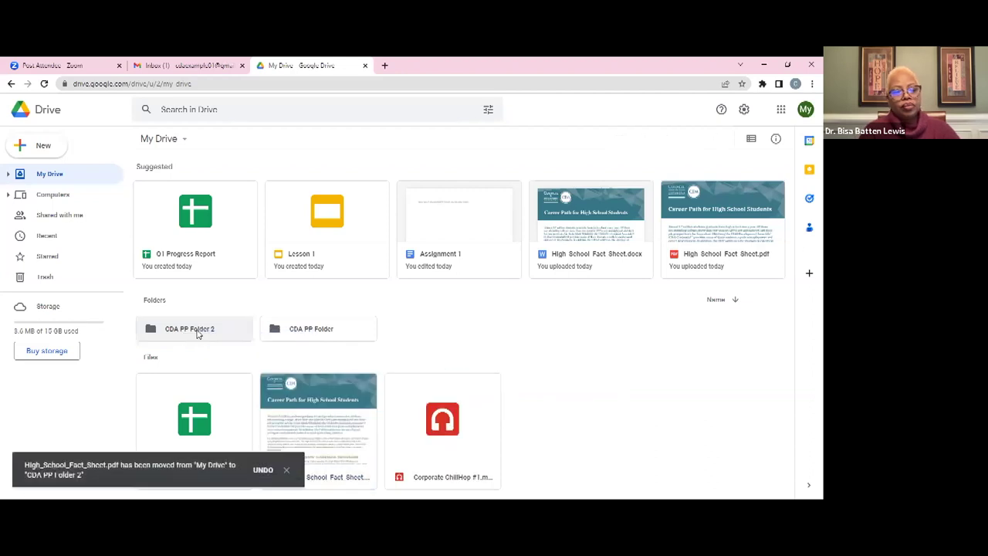
{"action": "double_click", "coordinate": [198, 332]}
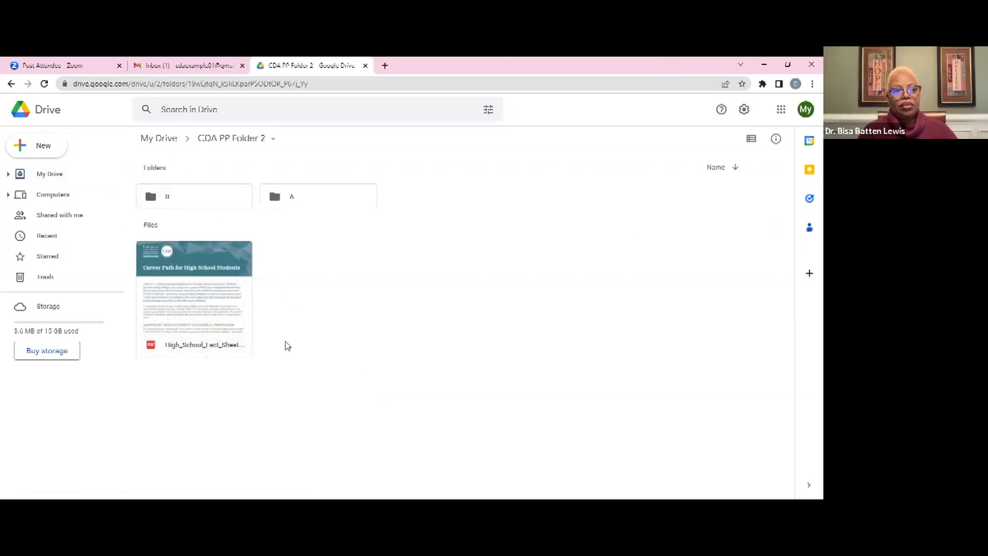
{"action": "left_click_drag", "start_coordinate": [187, 335], "coordinate": [306, 198]}
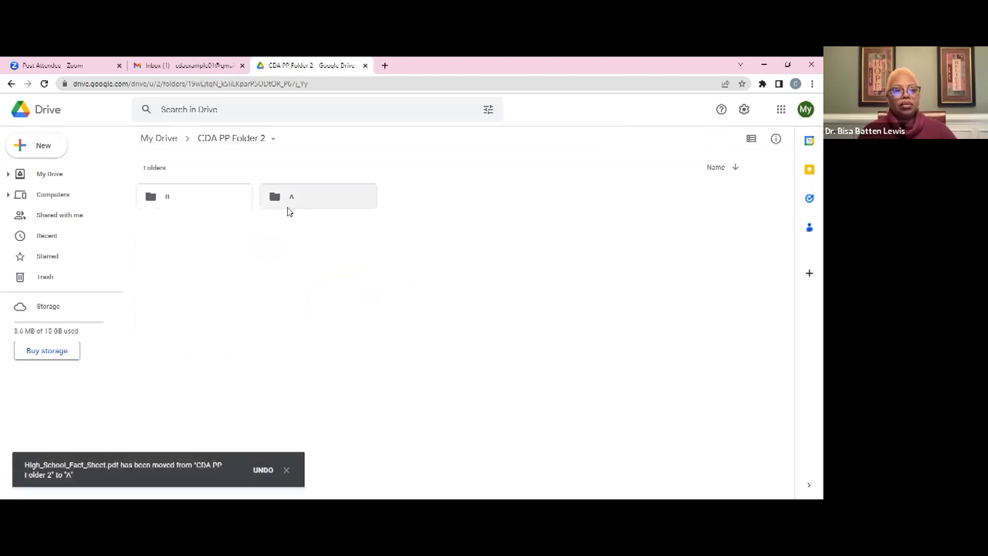
{"action": "double_click", "coordinate": [289, 203]}
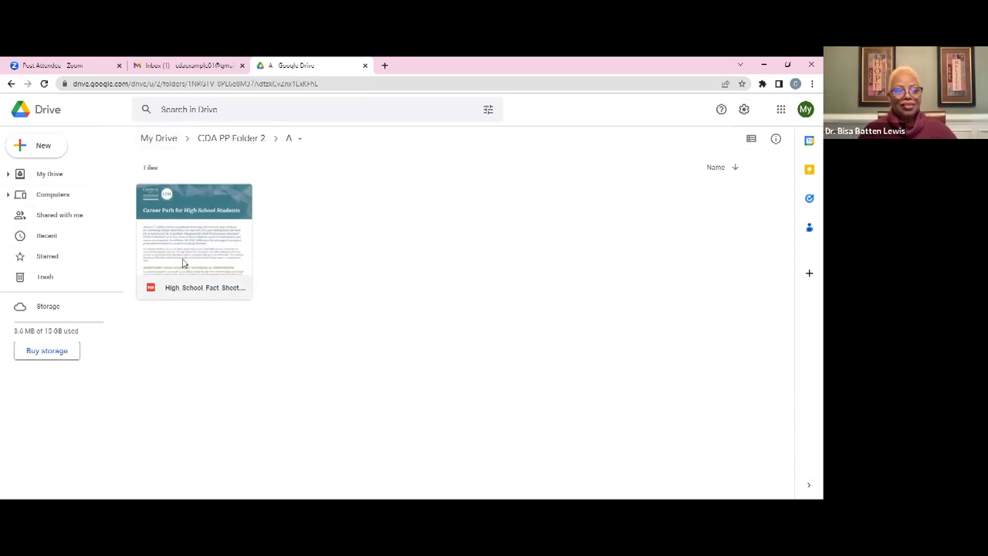
{"action": "left_click", "coordinate": [230, 139]}
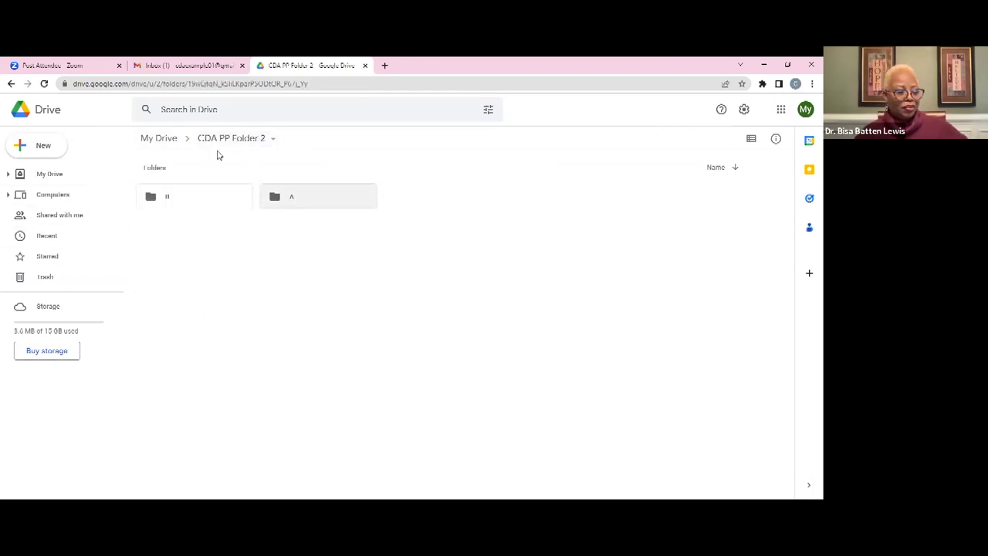
{"action": "left_click", "coordinate": [163, 140]}
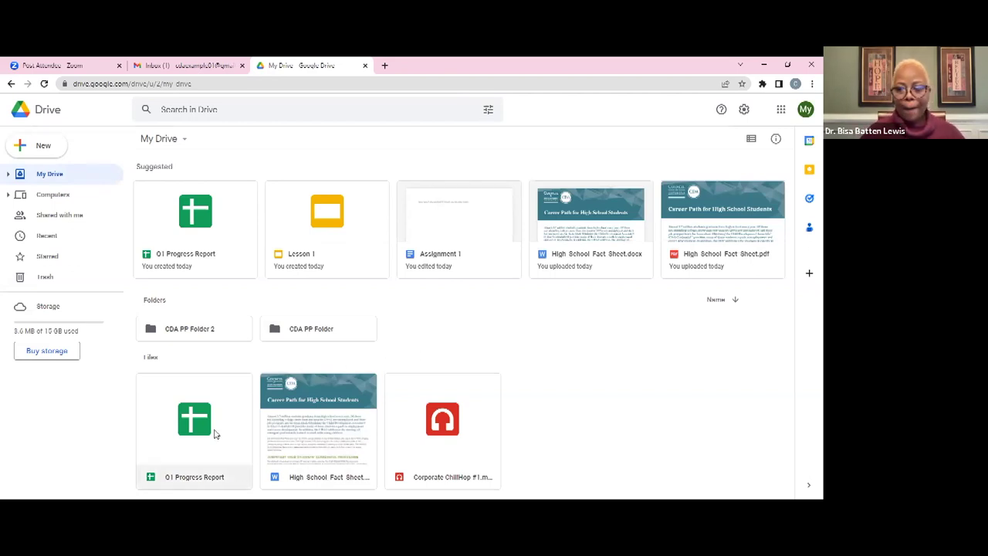
Move Q1 Progress Report into subfolder B of CDA PP Folder 2 via Move to
{"action": "right_click", "coordinate": [176, 423]}
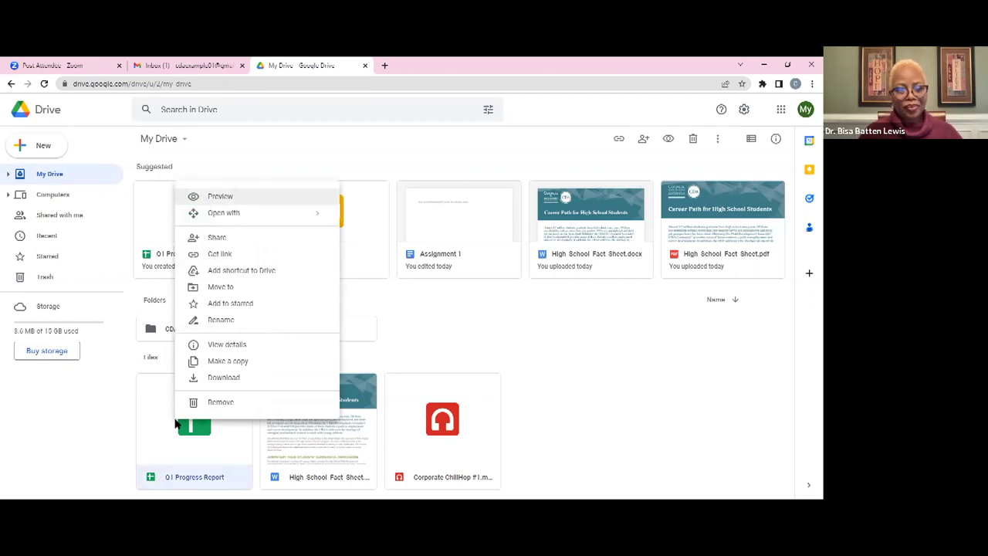
{"action": "left_click", "coordinate": [230, 288]}
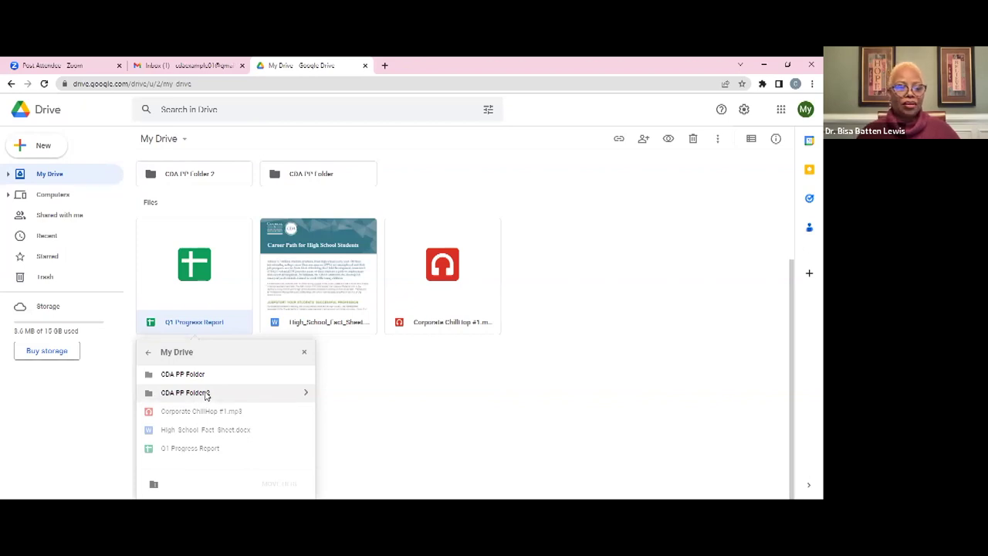
{"action": "left_click", "coordinate": [306, 392]}
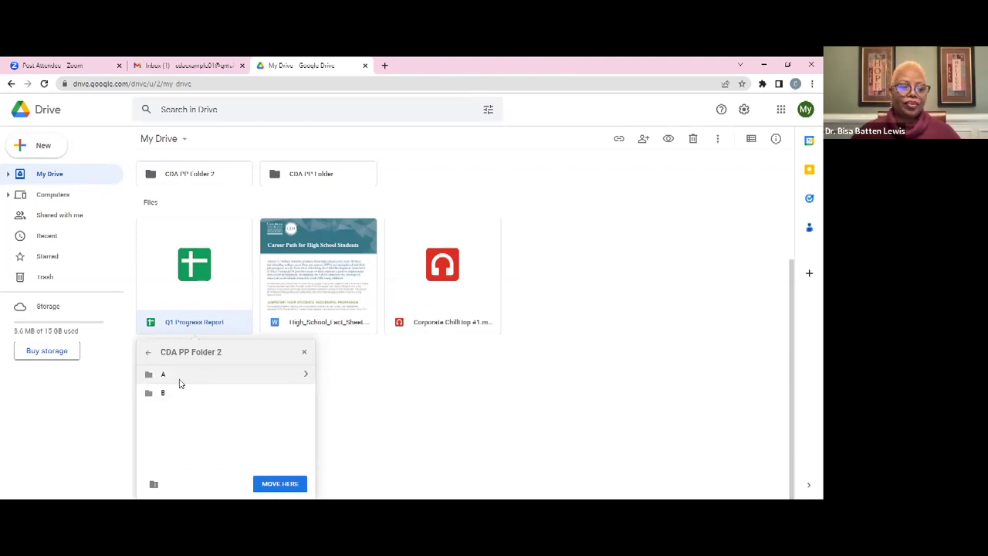
{"action": "left_click", "coordinate": [220, 395]}
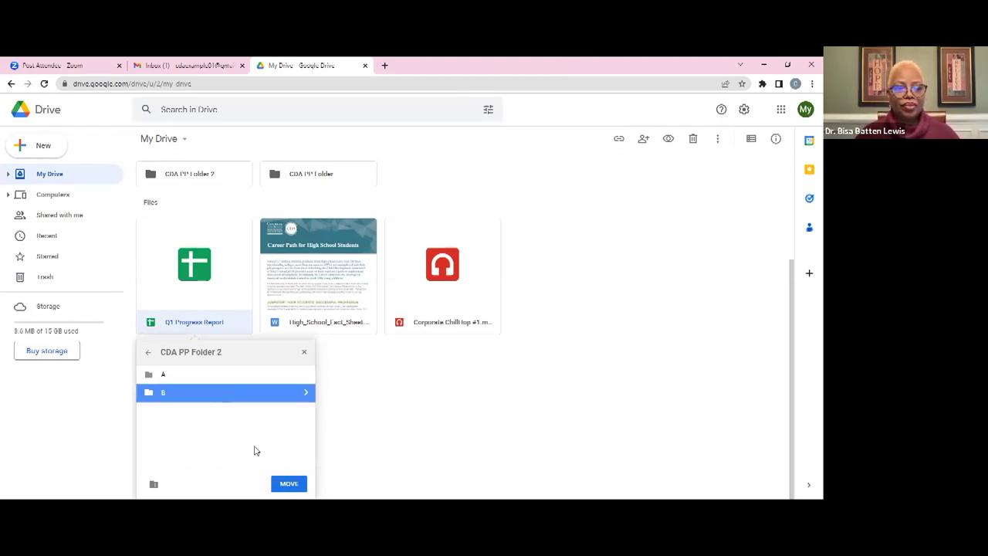
{"action": "left_click", "coordinate": [288, 484]}
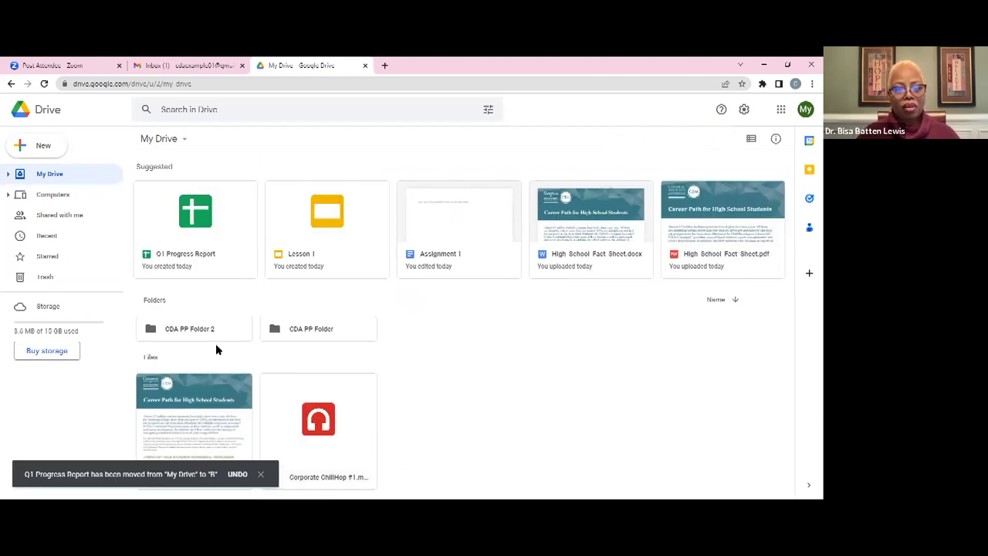
Confirm the spreadsheet is in folder B, then drag Corporate ChillHop into CDA PP Folder 2
{"action": "double_click", "coordinate": [188, 326]}
{"action": "double_click", "coordinate": [191, 196]}
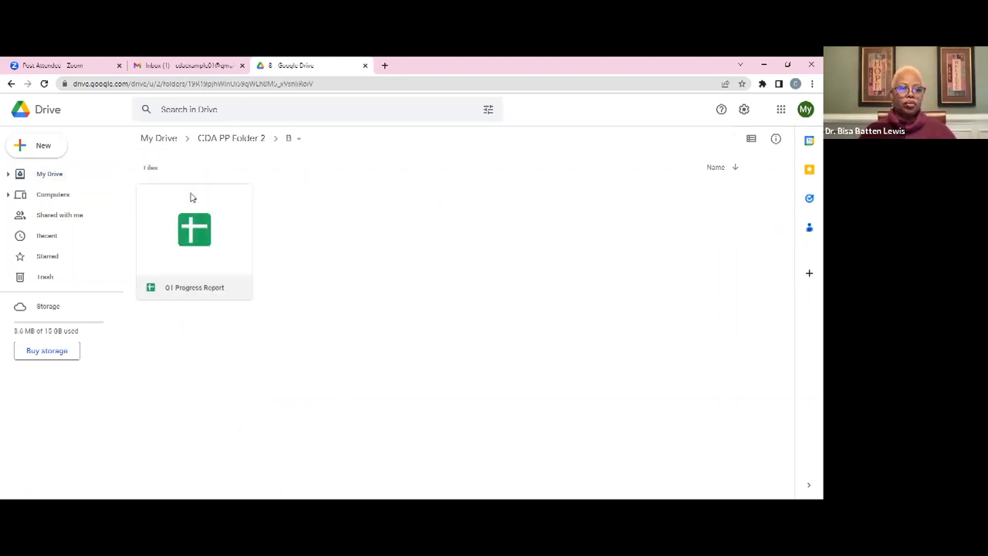
{"action": "left_click", "coordinate": [234, 138]}
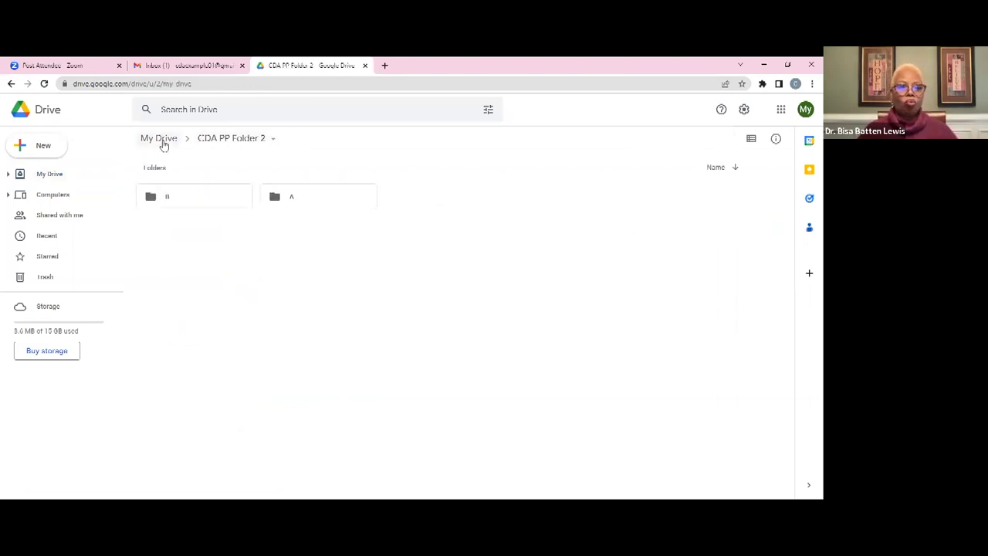
{"action": "left_click", "coordinate": [163, 140]}
{"action": "left_click_drag", "start_coordinate": [277, 383], "coordinate": [320, 423]}
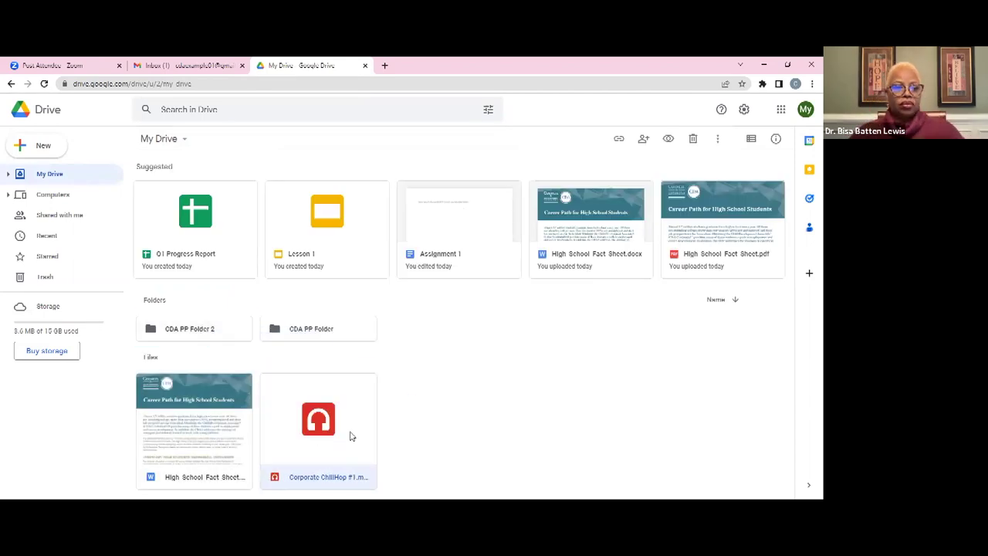
{"action": "right_click", "coordinate": [349, 436]}
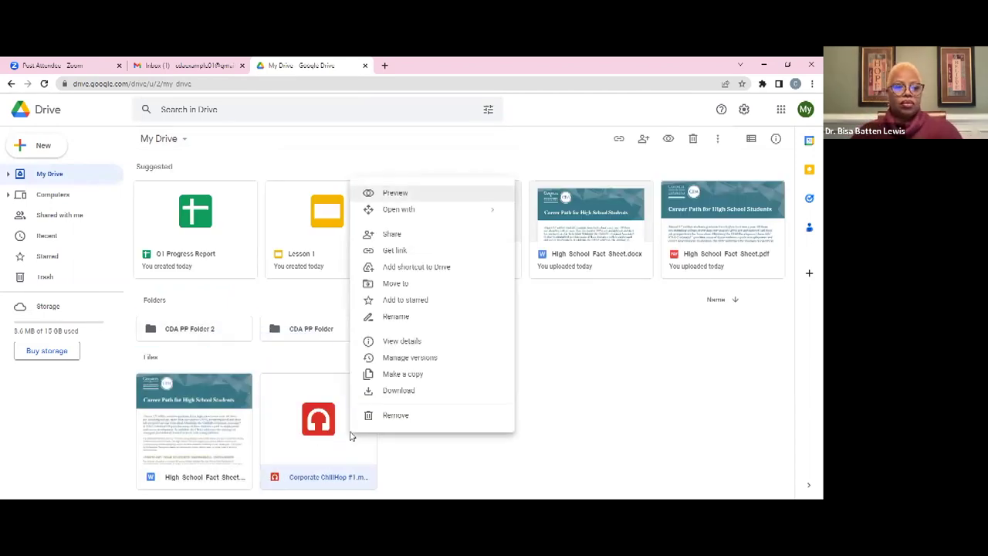
{"action": "left_click", "coordinate": [395, 285]}
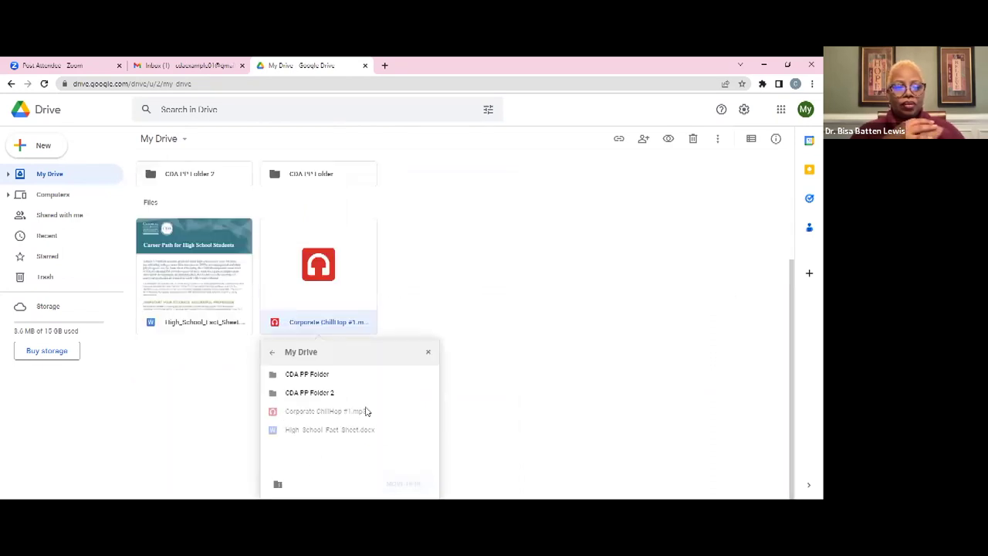
{"action": "left_click", "coordinate": [429, 394]}
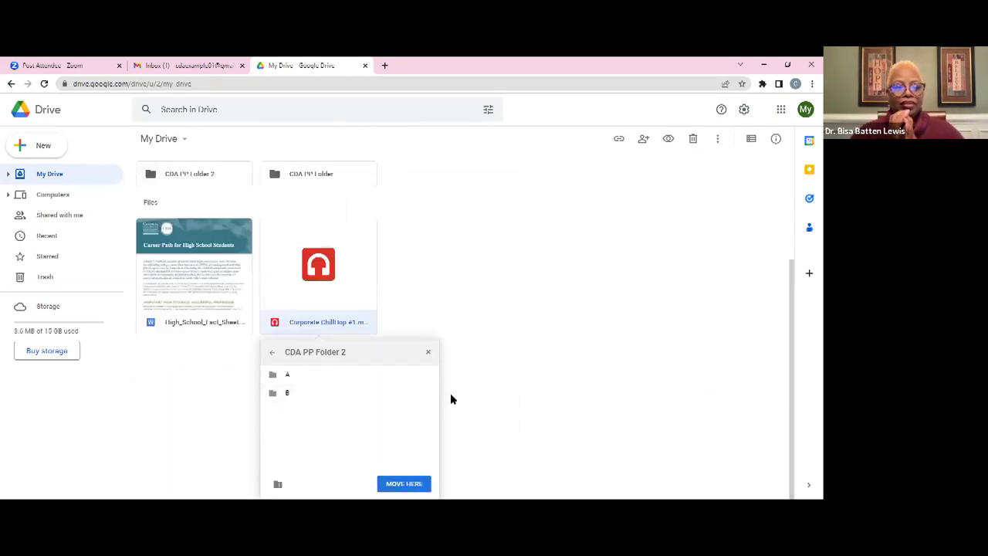
{"action": "left_click", "coordinate": [430, 393]}
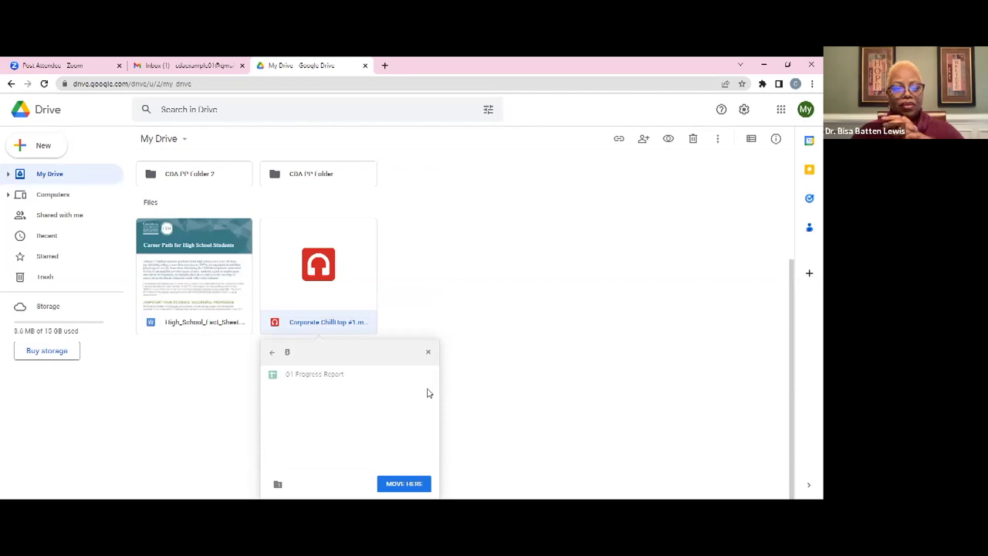
{"action": "left_click", "coordinate": [274, 355]}
{"action": "left_click", "coordinate": [274, 356]}
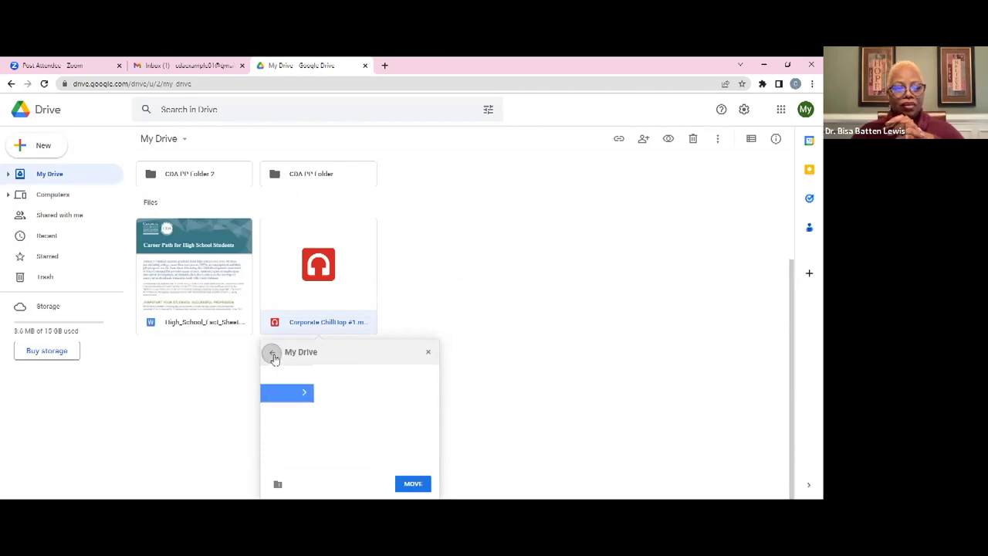
{"action": "left_click", "coordinate": [273, 355]}
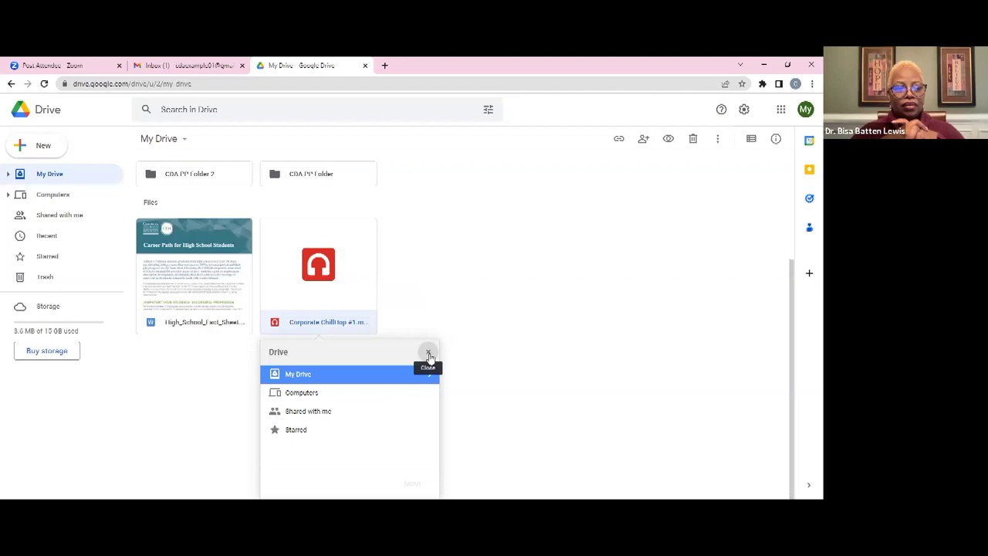
{"action": "left_click", "coordinate": [429, 355]}
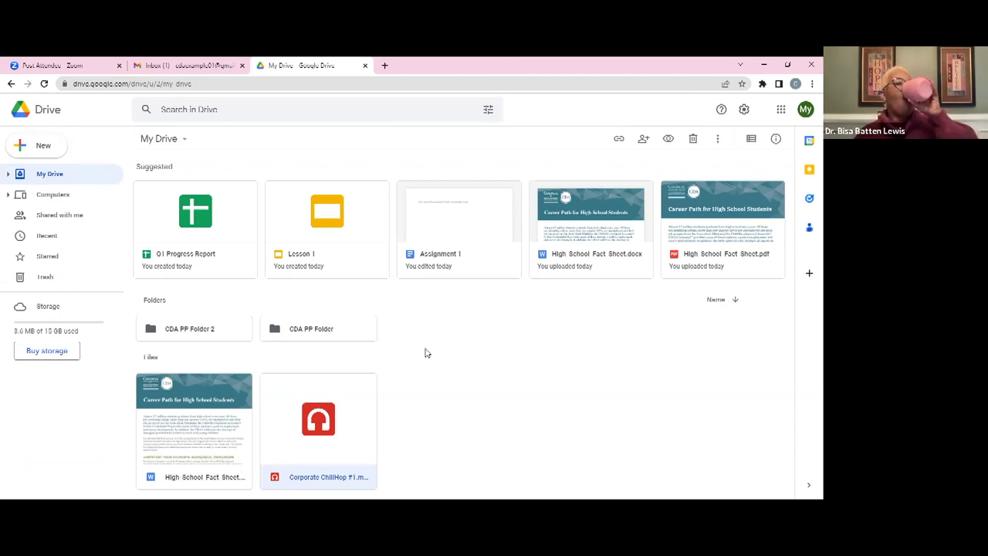
Upload the High School Fact Sheet Word file to My Drive, keeping both copies
{"action": "left_click", "coordinate": [44, 148]}
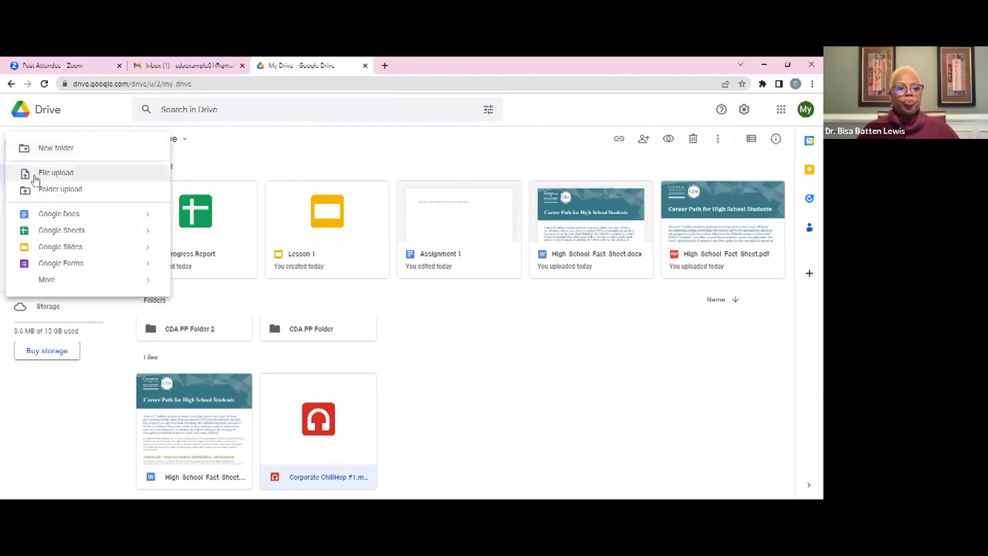
{"action": "left_click", "coordinate": [75, 177]}
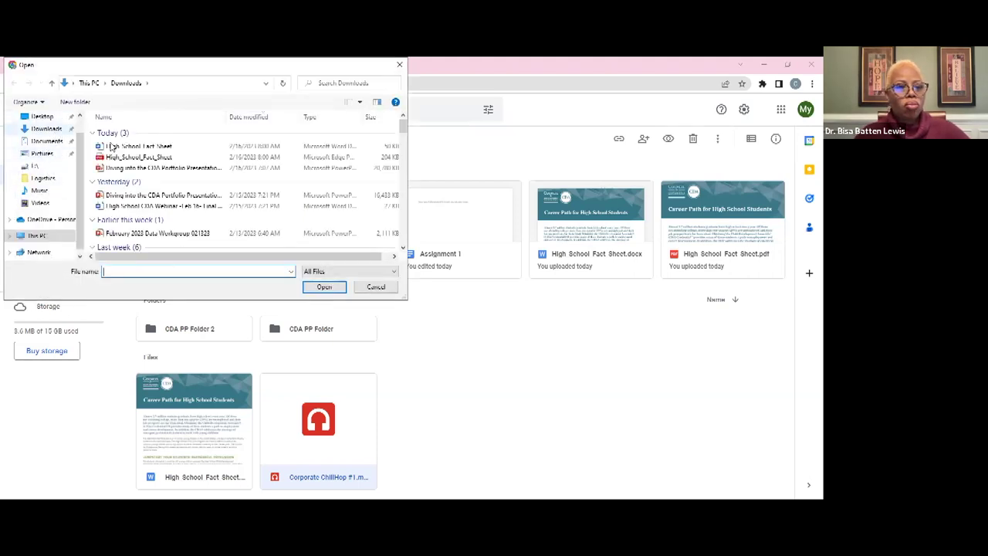
{"action": "left_click", "coordinate": [156, 147]}
{"action": "key", "text": "Return"}
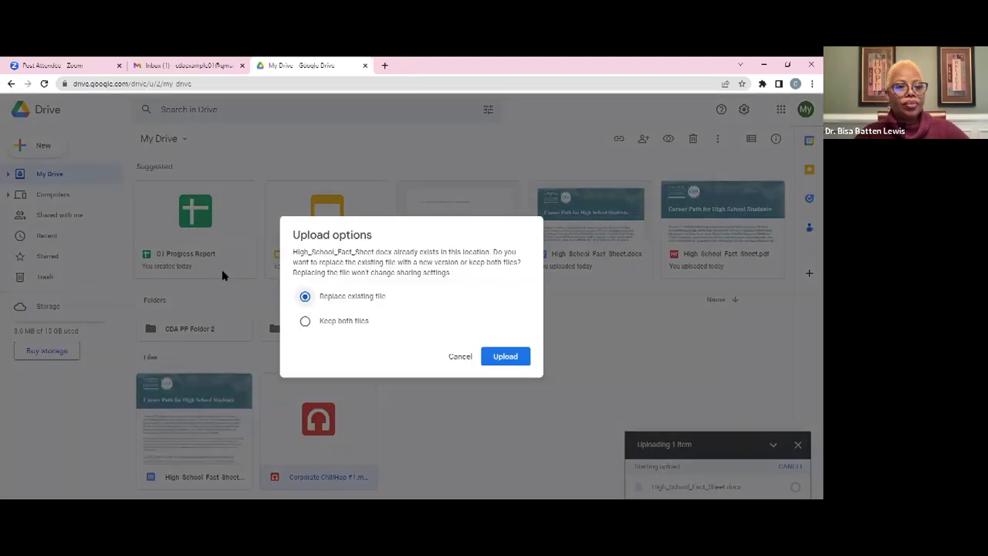
{"action": "left_click", "coordinate": [347, 322]}
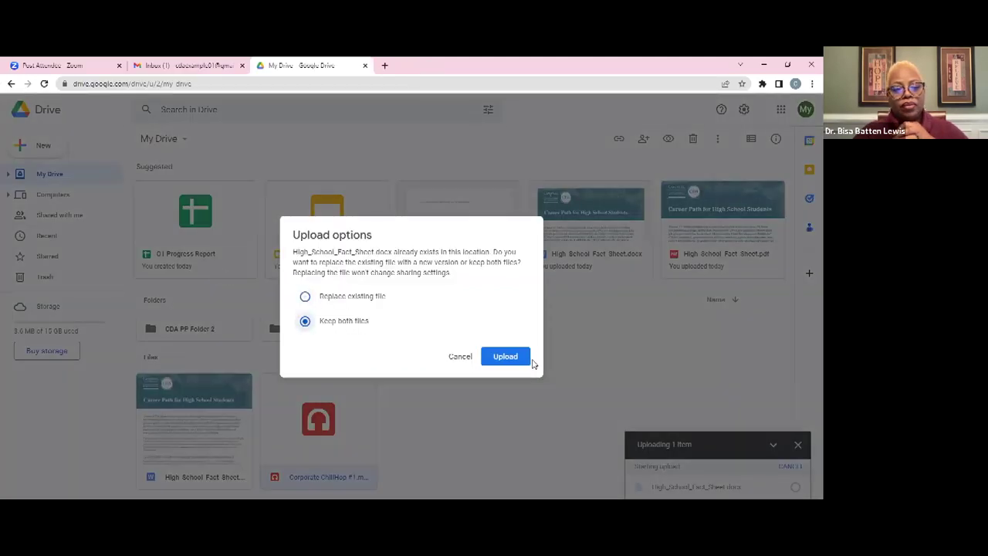
{"action": "left_click", "coordinate": [506, 357]}
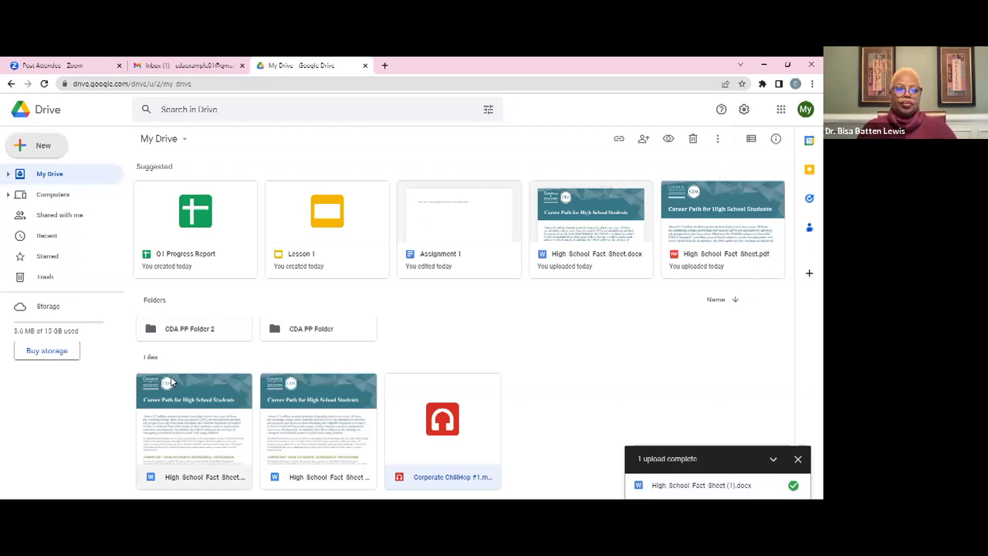
Upload High_School_Fact_Sheet.pdf directly into CDA PP Folder 2
{"action": "double_click", "coordinate": [208, 332]}
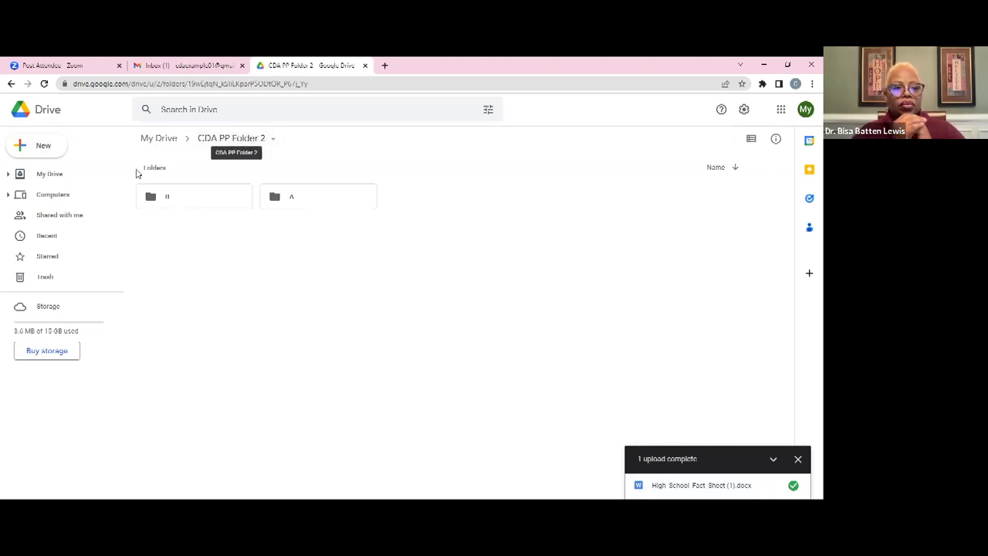
{"action": "left_click", "coordinate": [49, 149]}
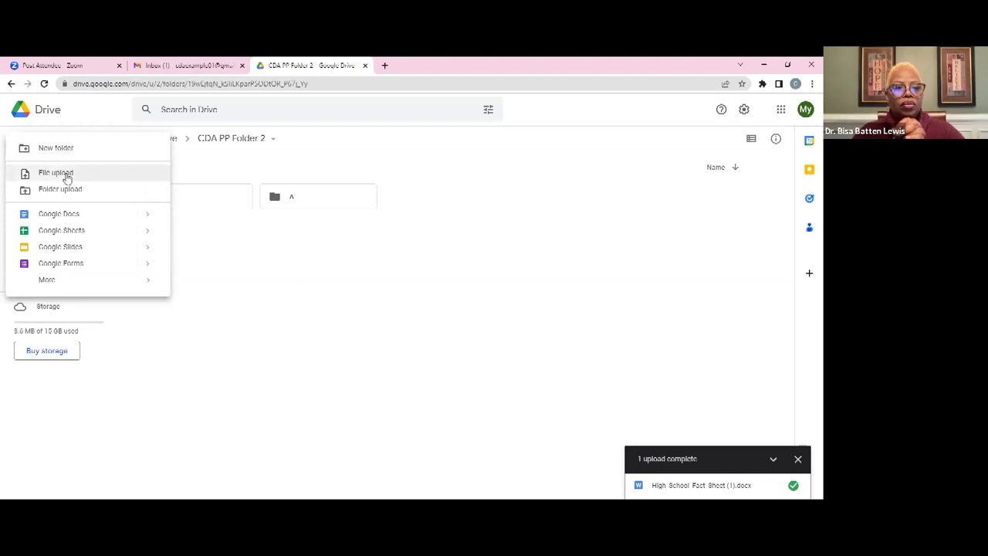
{"action": "left_click", "coordinate": [66, 177]}
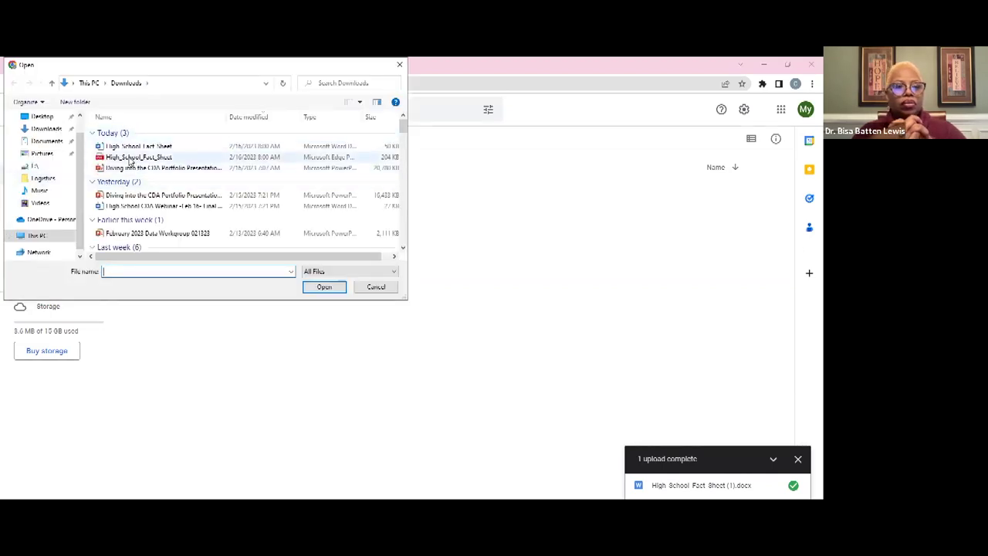
{"action": "double_click", "coordinate": [129, 157]}
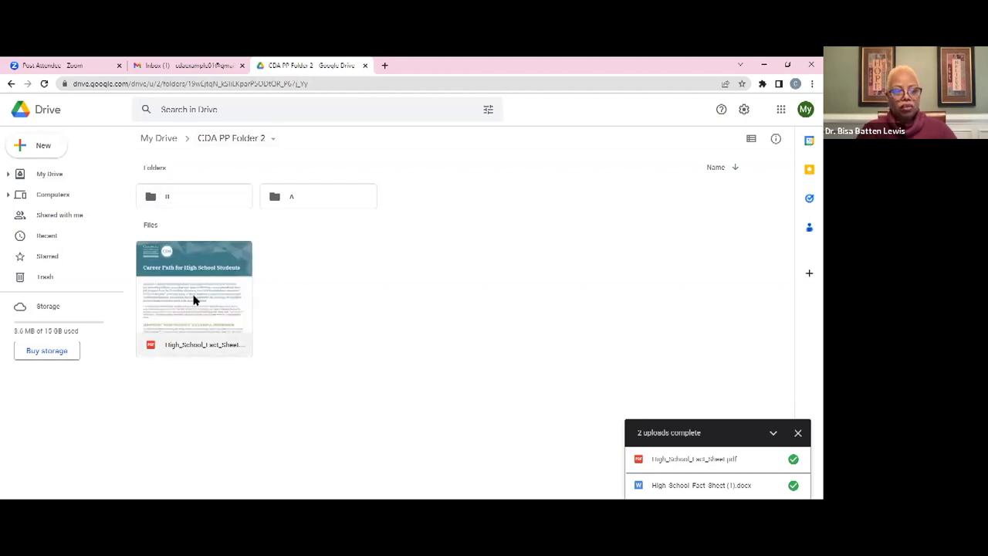
{"action": "double_click", "coordinate": [184, 196]}
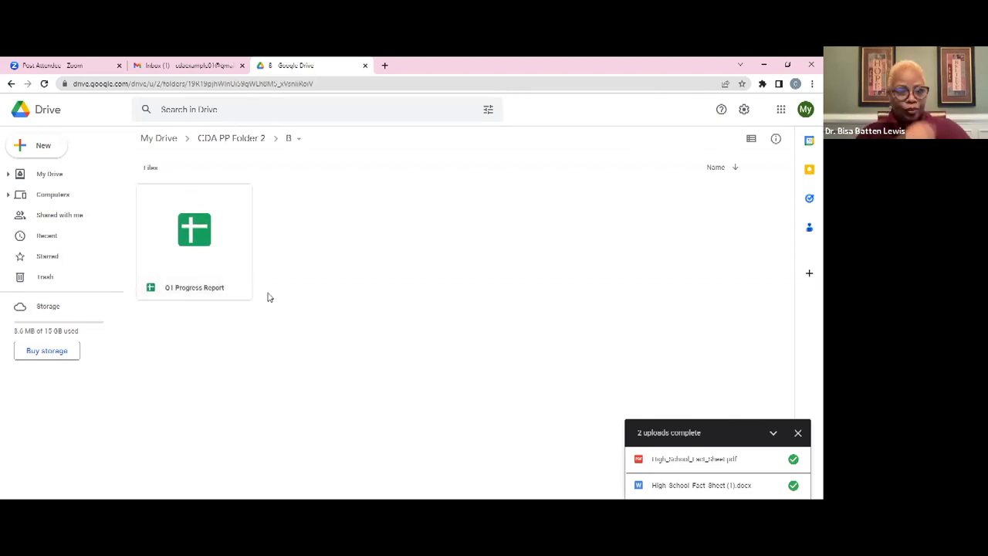
{"action": "right_click", "coordinate": [303, 301]}
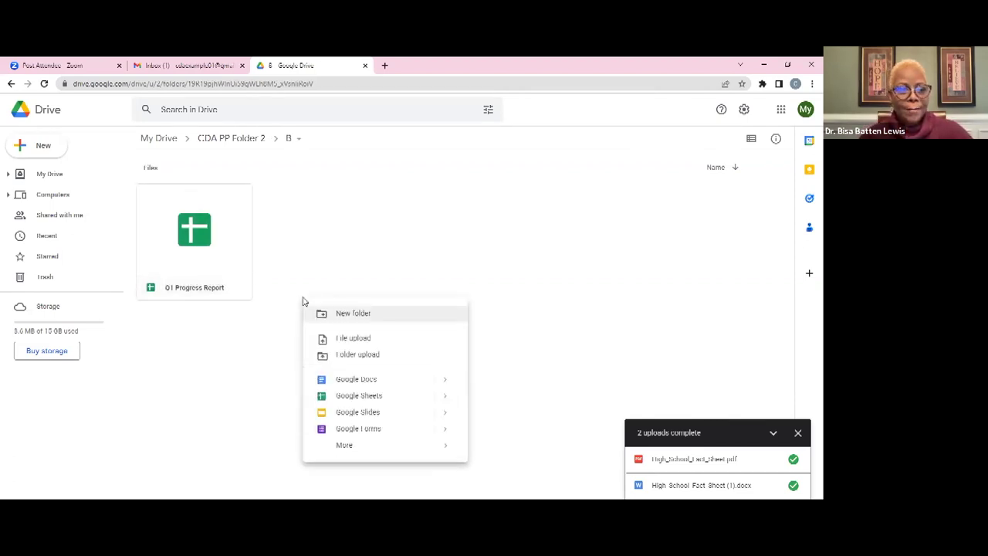
{"action": "right_click", "coordinate": [297, 287]}
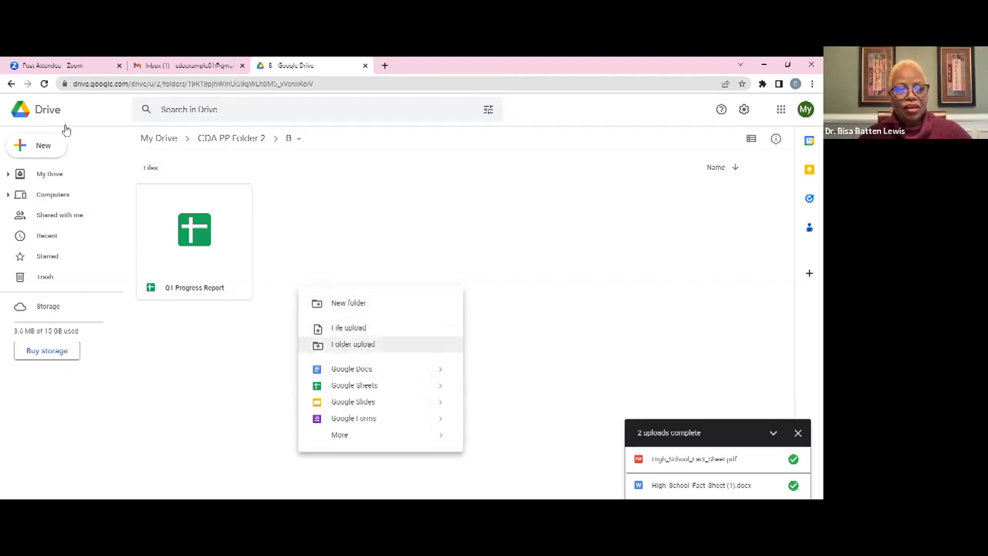
{"action": "left_click", "coordinate": [40, 154]}
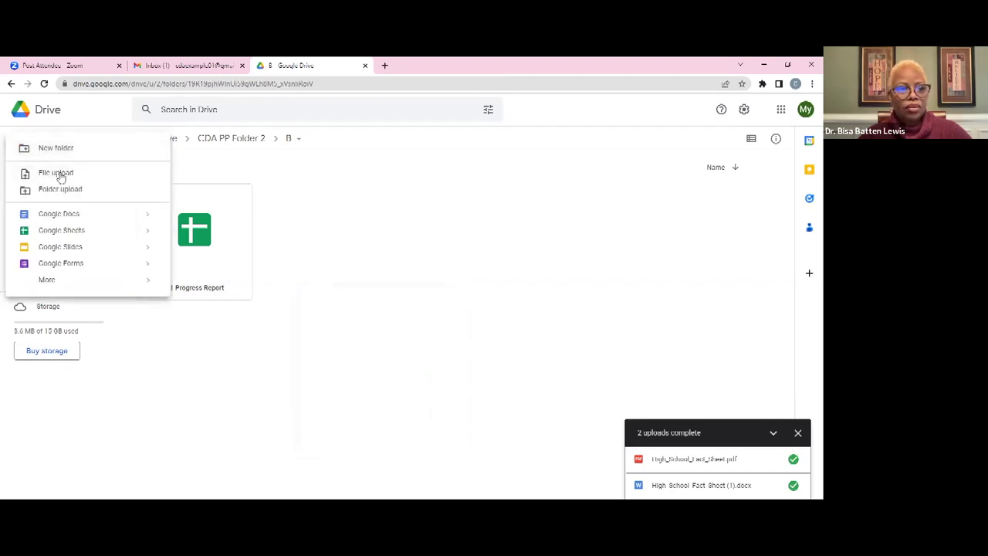
{"action": "left_click", "coordinate": [415, 243]}
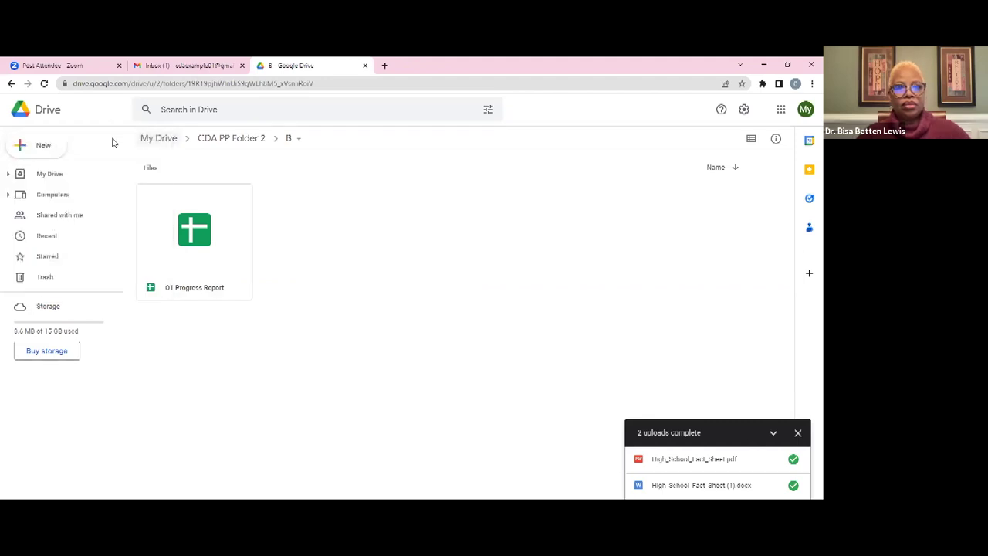
{"action": "left_click", "coordinate": [151, 146]}
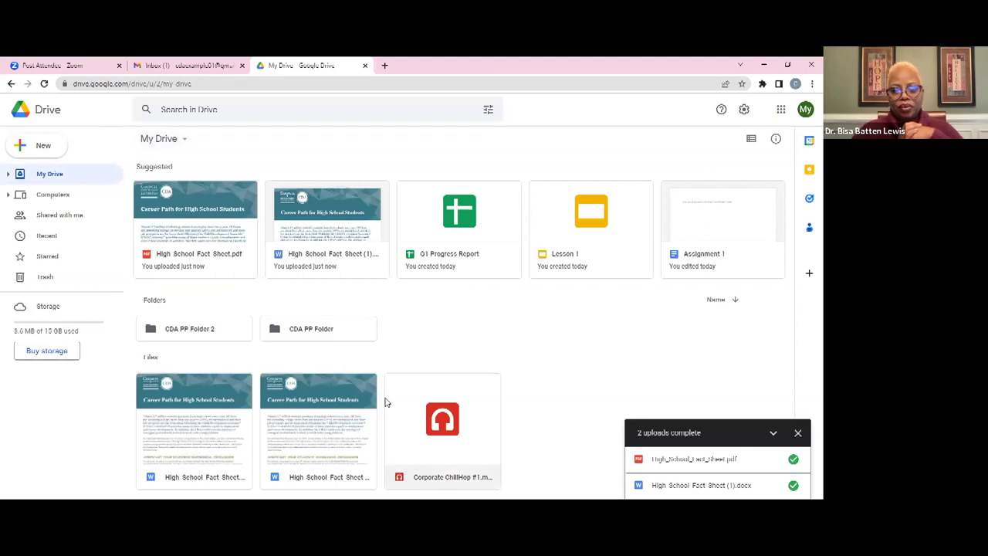
{"action": "double_click", "coordinate": [212, 332]}
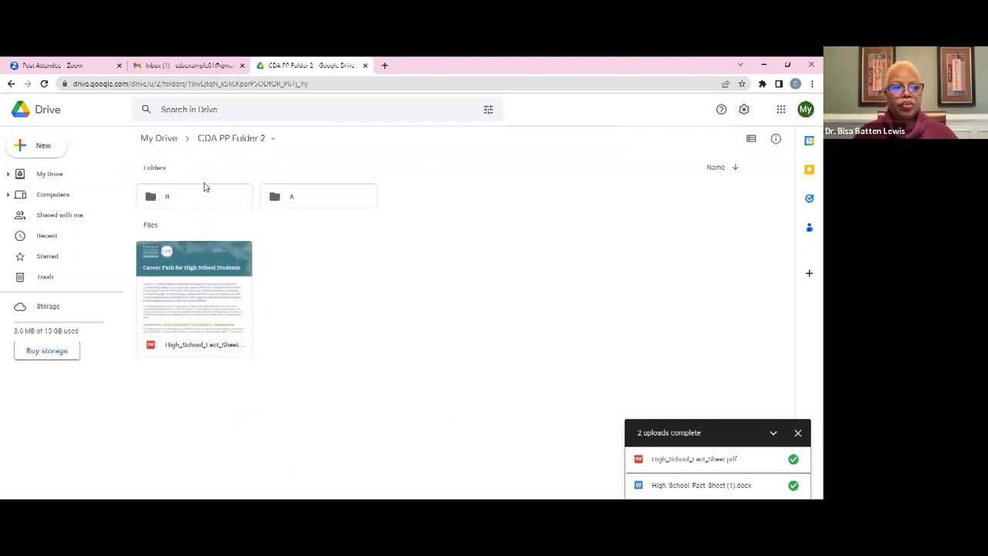
{"action": "left_click", "coordinate": [152, 142]}
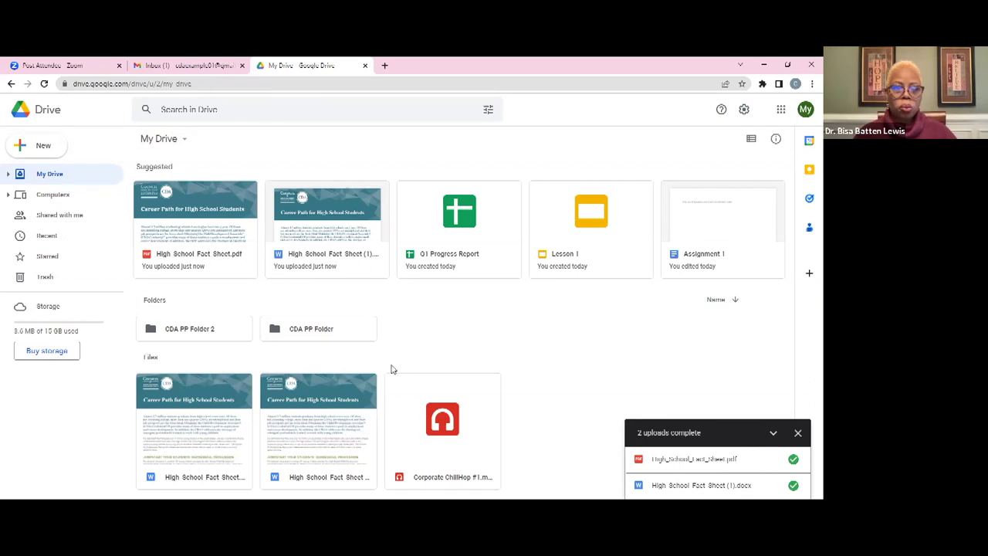
{"action": "double_click", "coordinate": [217, 340]}
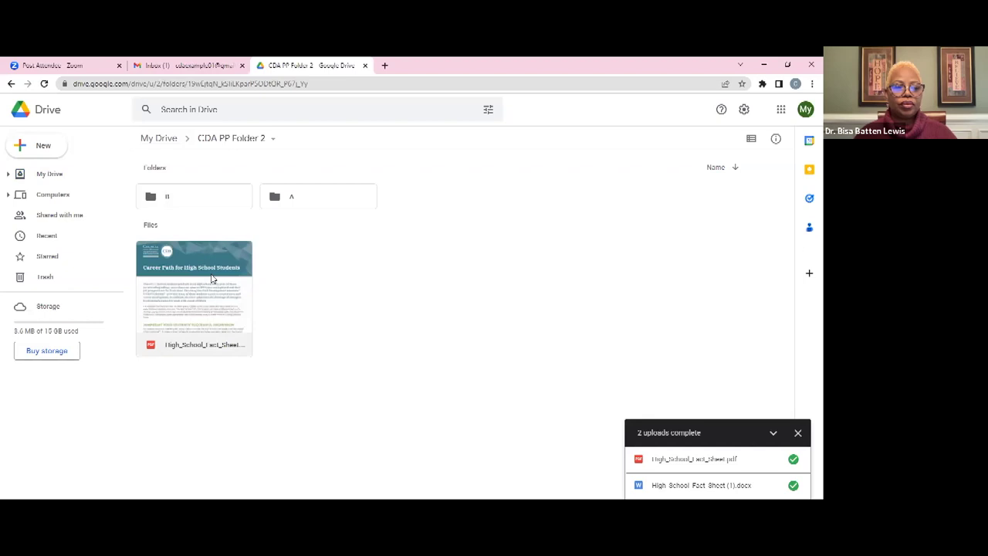
{"action": "right_click", "coordinate": [194, 334]}
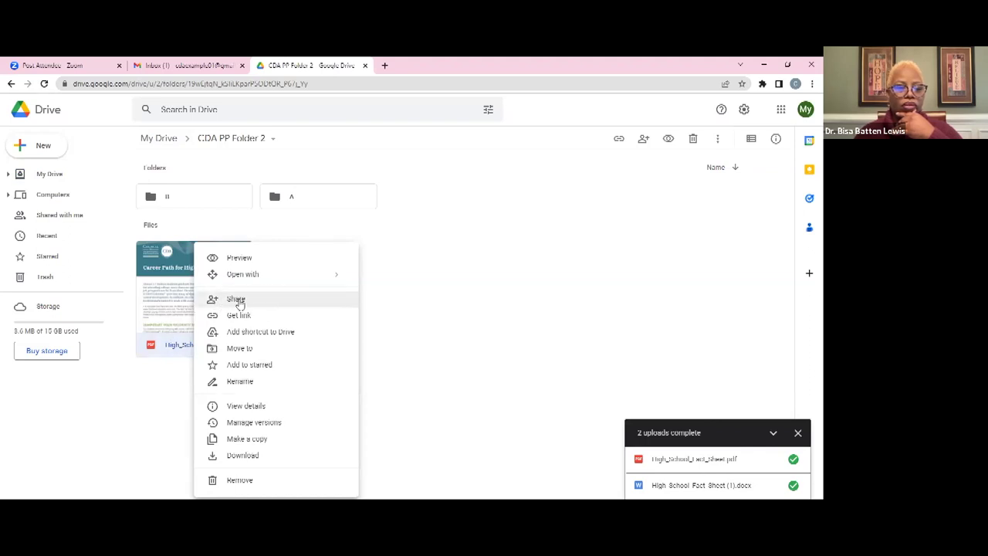
{"action": "left_click", "coordinate": [237, 299]}
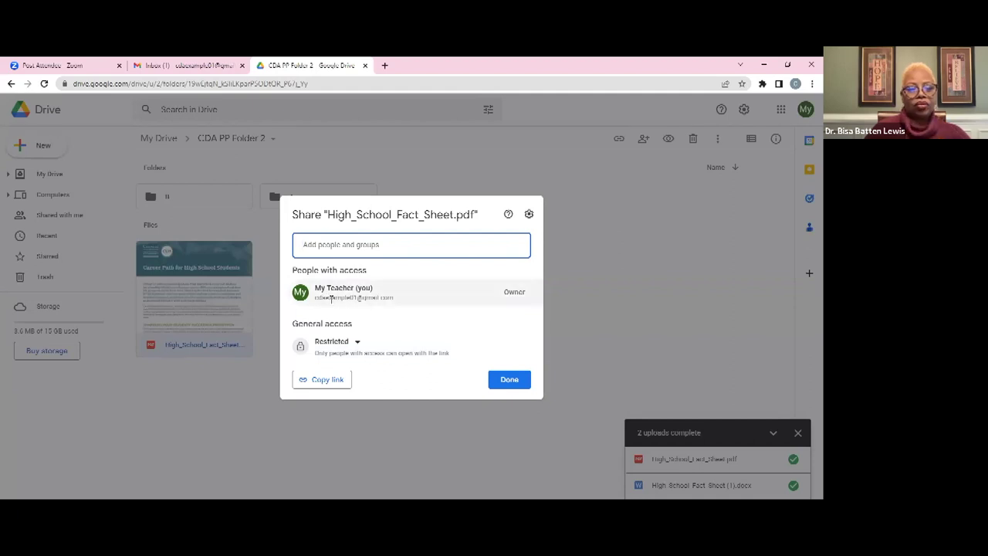
{"action": "mouse_move", "coordinate": [398, 307]}
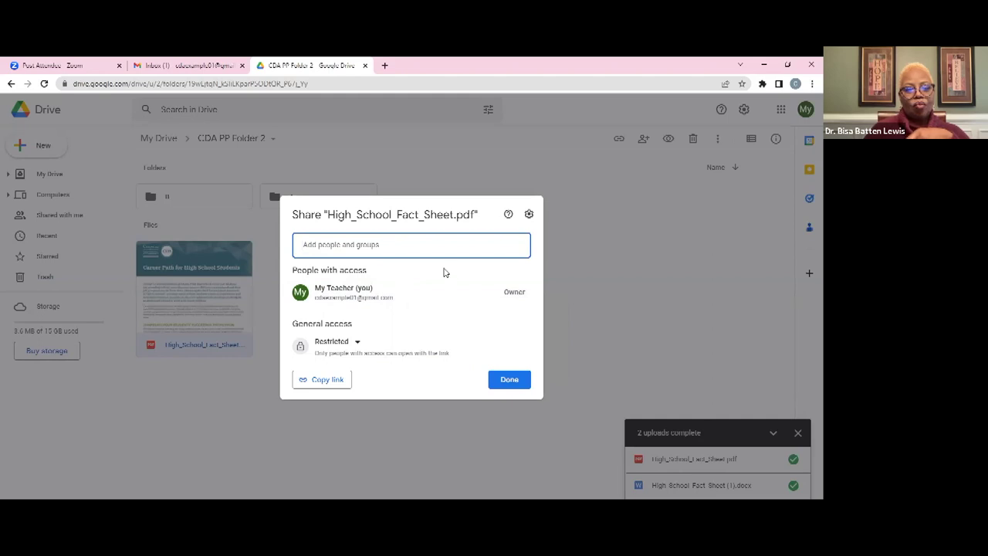
{"action": "left_click", "coordinate": [356, 342]}
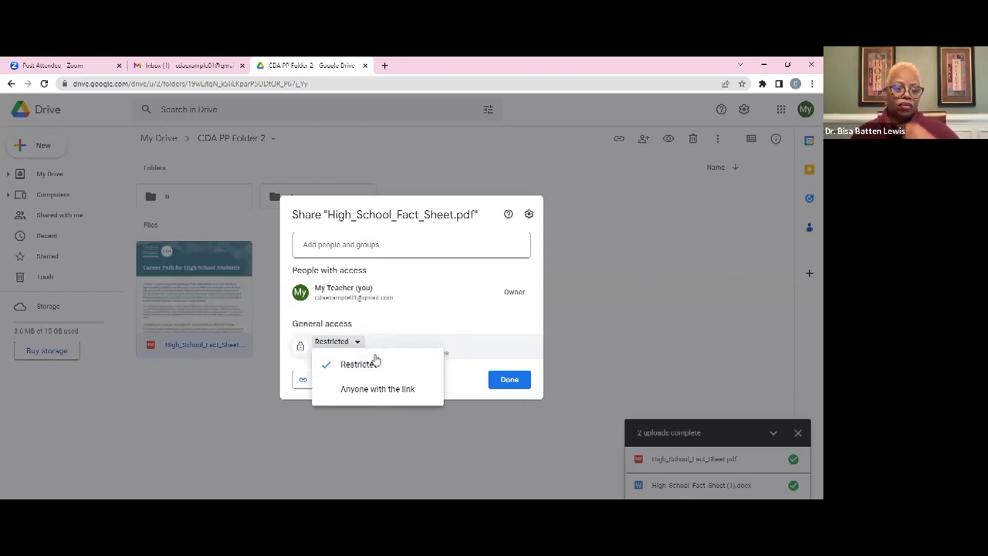
{"action": "left_click", "coordinate": [372, 365]}
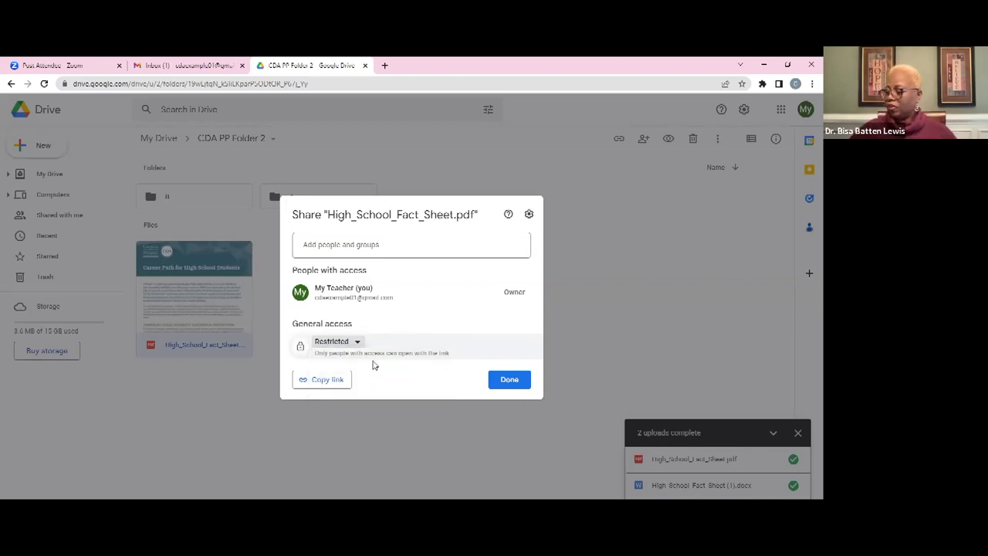
{"action": "left_click", "coordinate": [334, 345]}
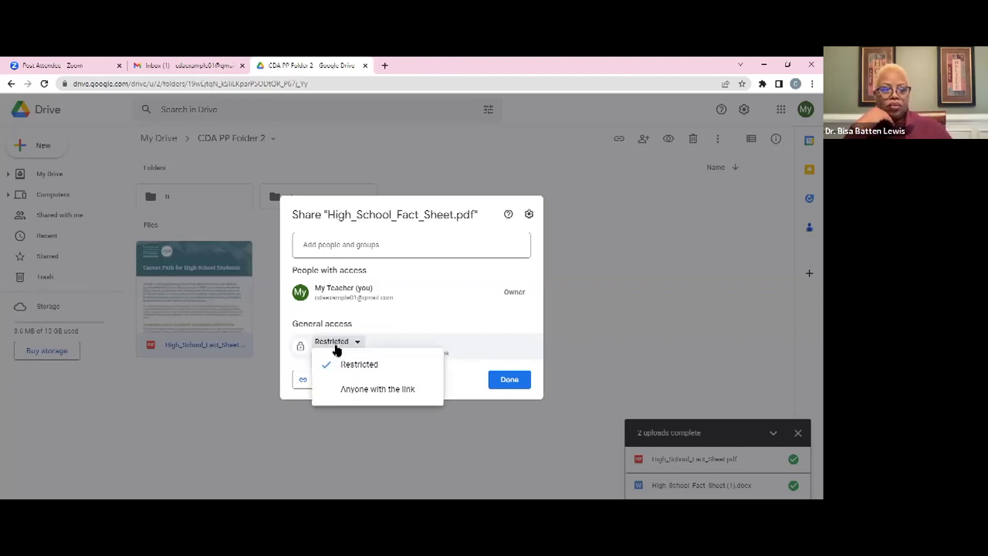
{"action": "left_click", "coordinate": [404, 322]}
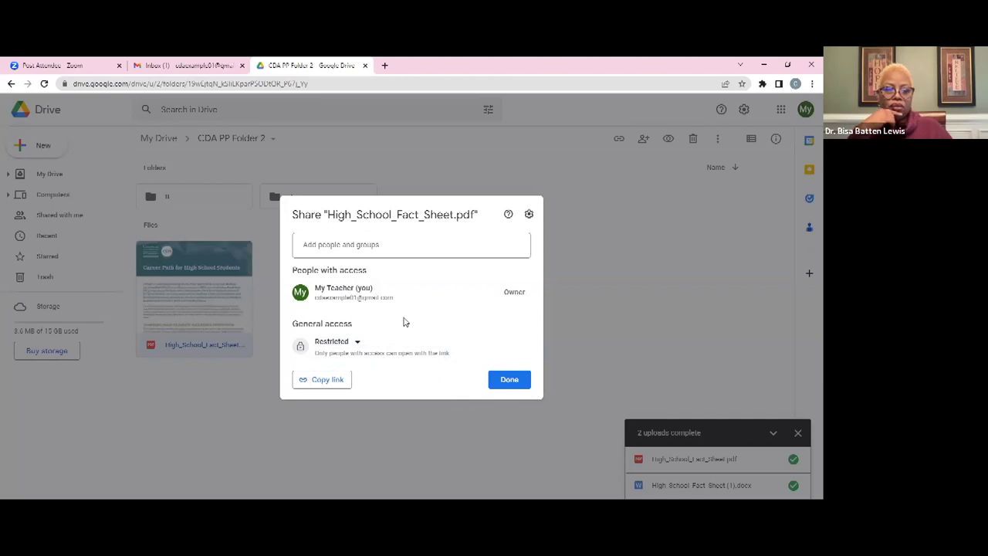
Add the contact's e-mail as a recipient of the PDF with the Editor role
{"action": "left_click", "coordinate": [382, 247]}
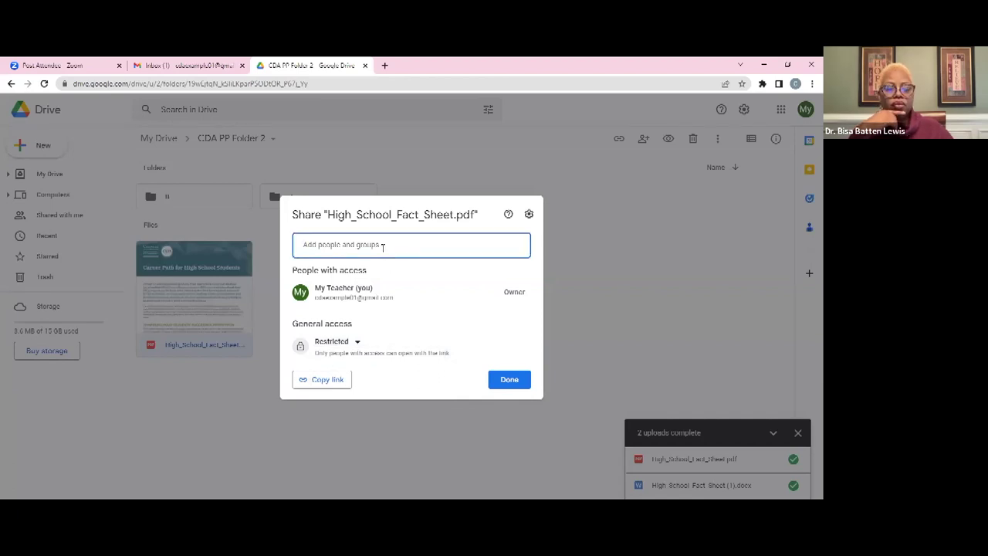
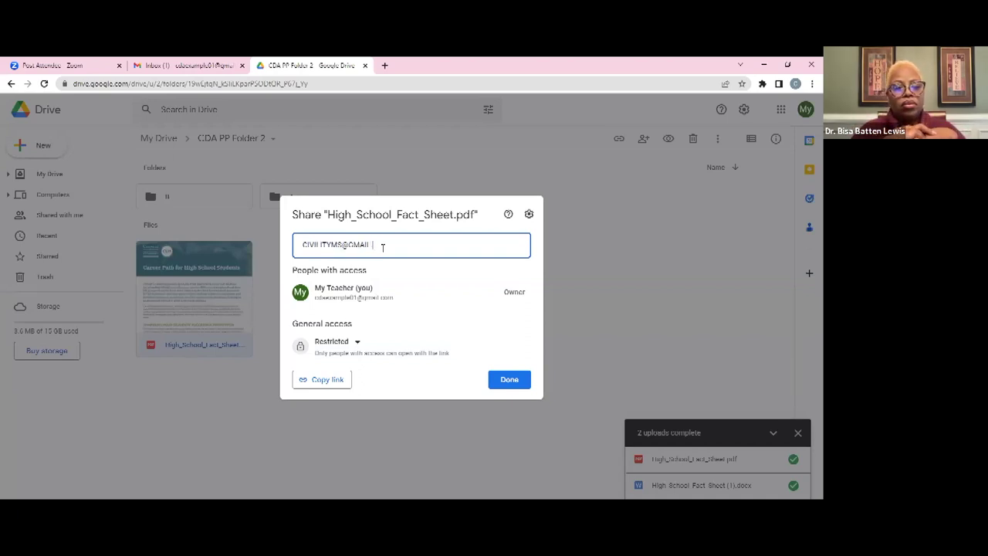
{"action": "left_click", "coordinate": [410, 283]}
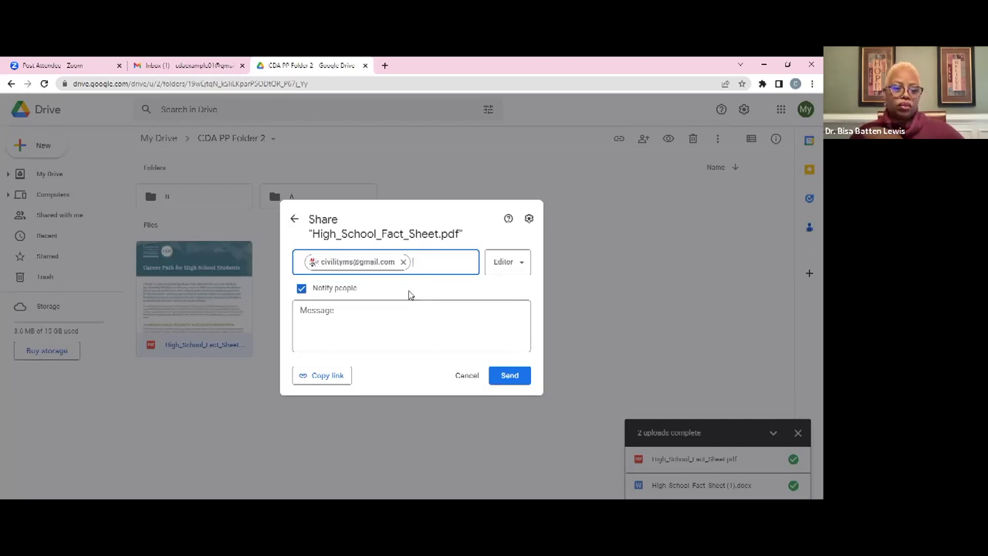
{"action": "left_click", "coordinate": [517, 267]}
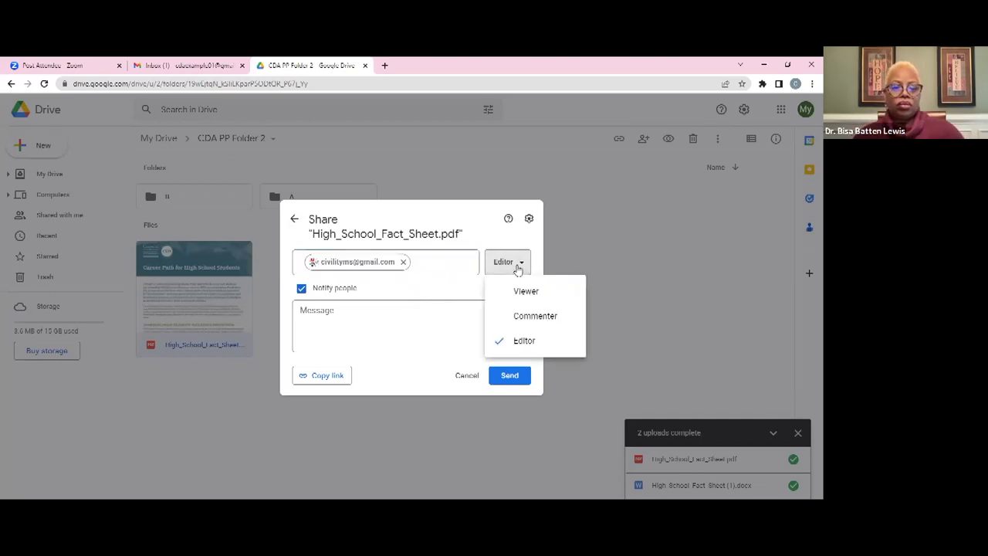
{"action": "left_click", "coordinate": [519, 340]}
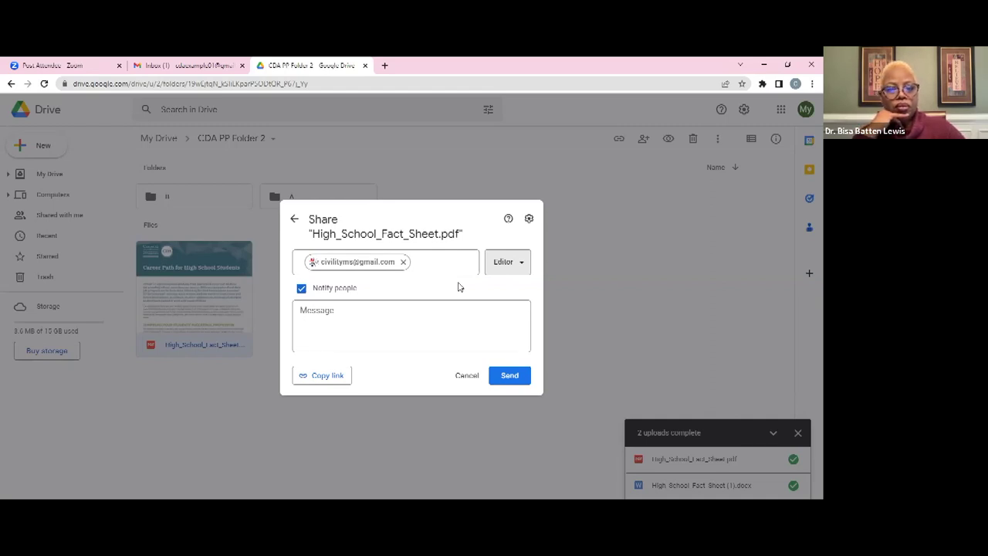
{"action": "left_click", "coordinate": [524, 263]}
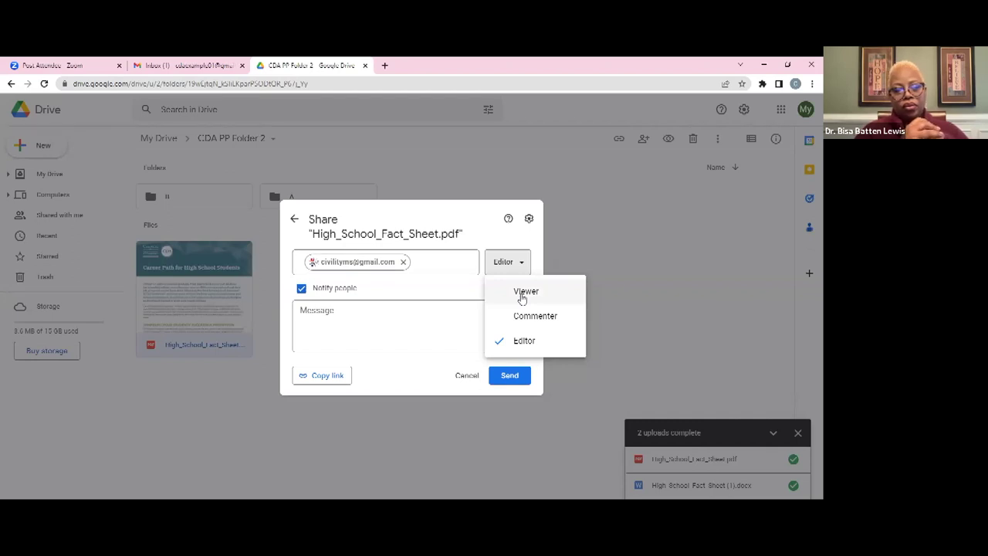
{"action": "left_click", "coordinate": [523, 297]}
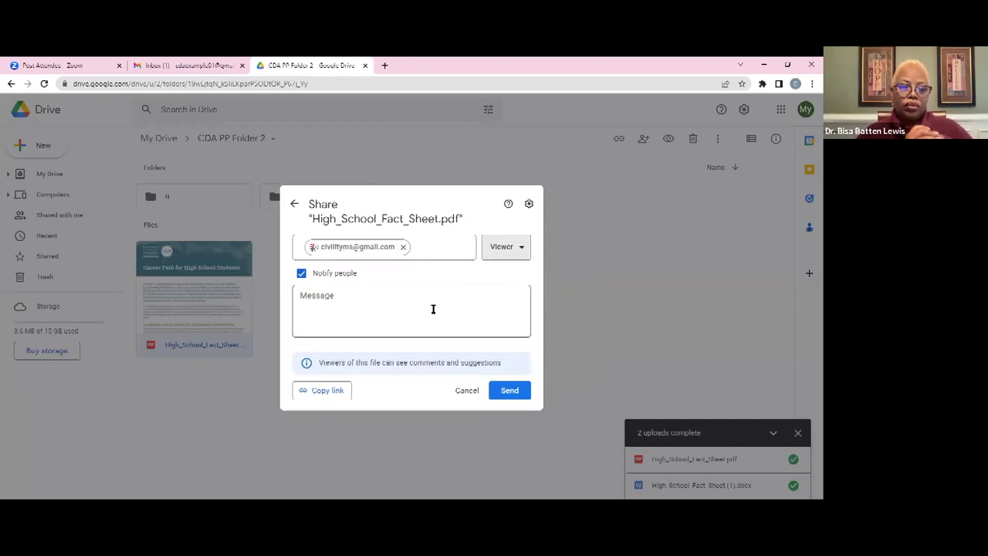
{"action": "left_click", "coordinate": [522, 247]}
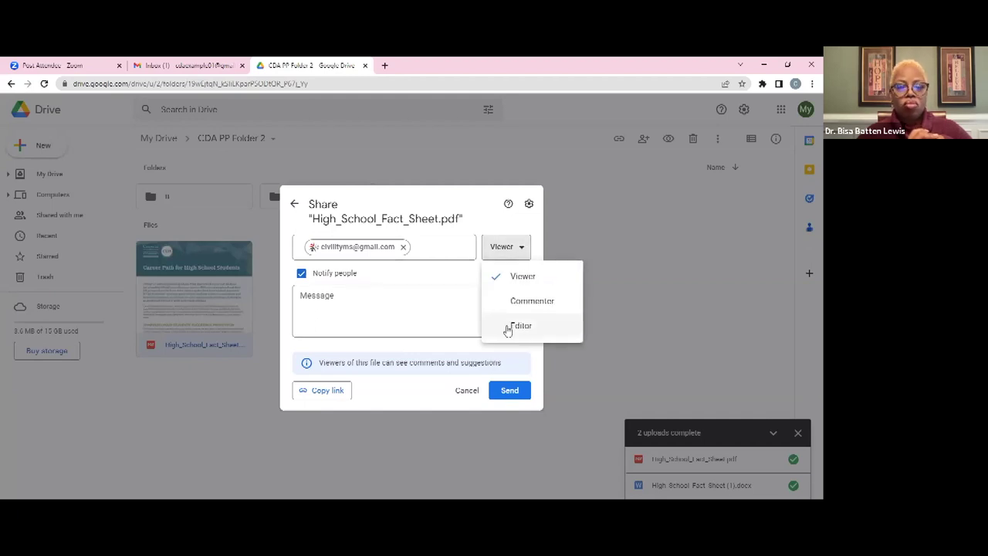
{"action": "left_click", "coordinate": [508, 326]}
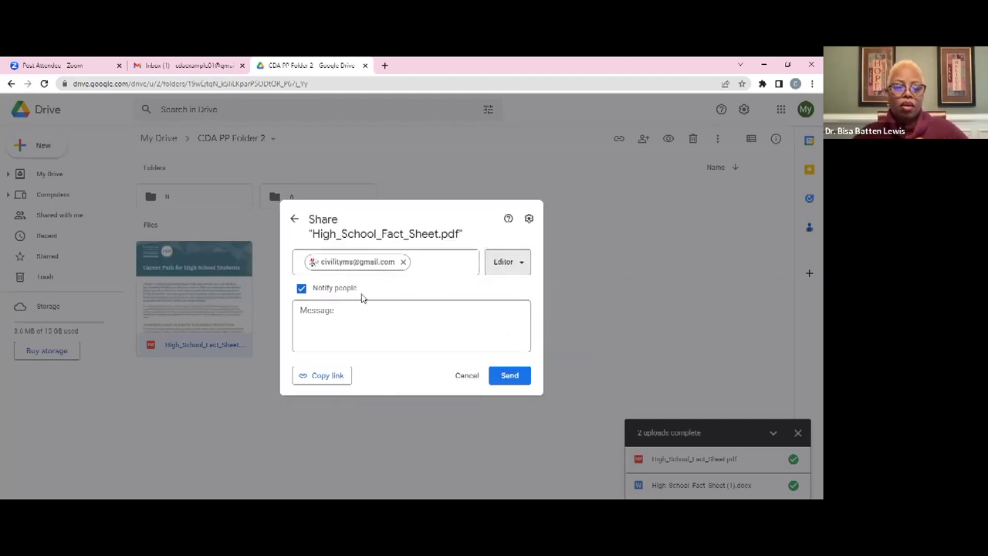
Write the message 'This is your fact sheet' and send the invitation
{"action": "left_click_drag", "start_coordinate": [356, 290], "coordinate": [316, 288]}
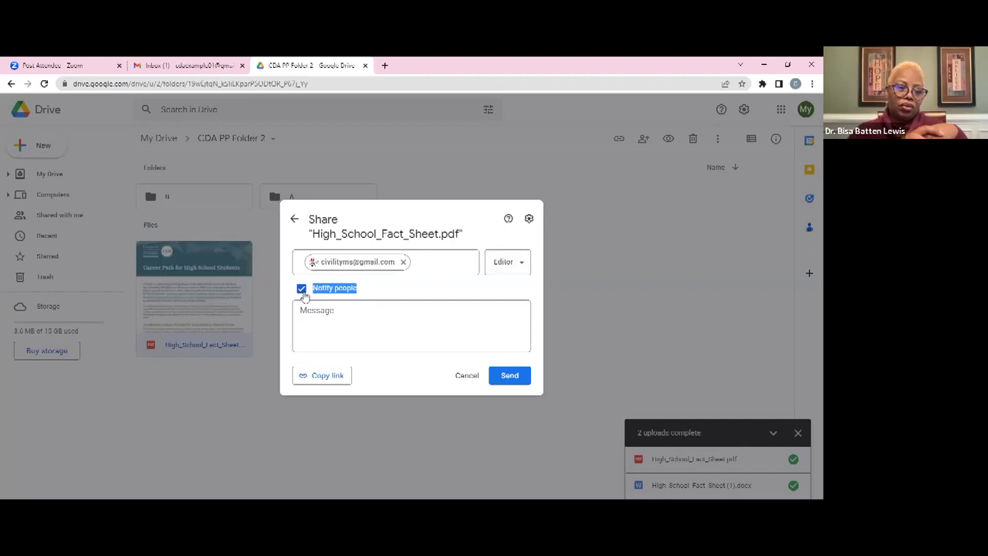
{"action": "left_click", "coordinate": [396, 293]}
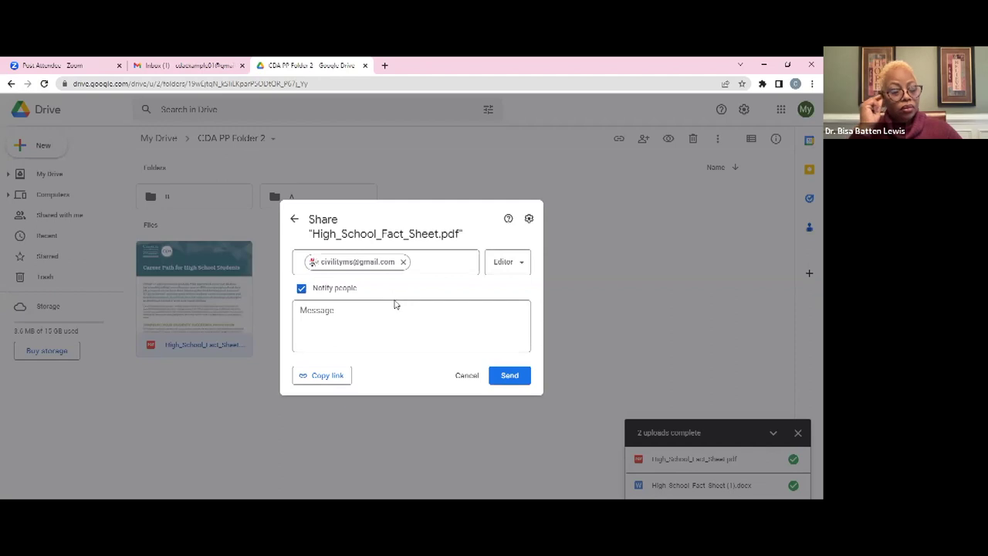
{"action": "left_click", "coordinate": [388, 322]}
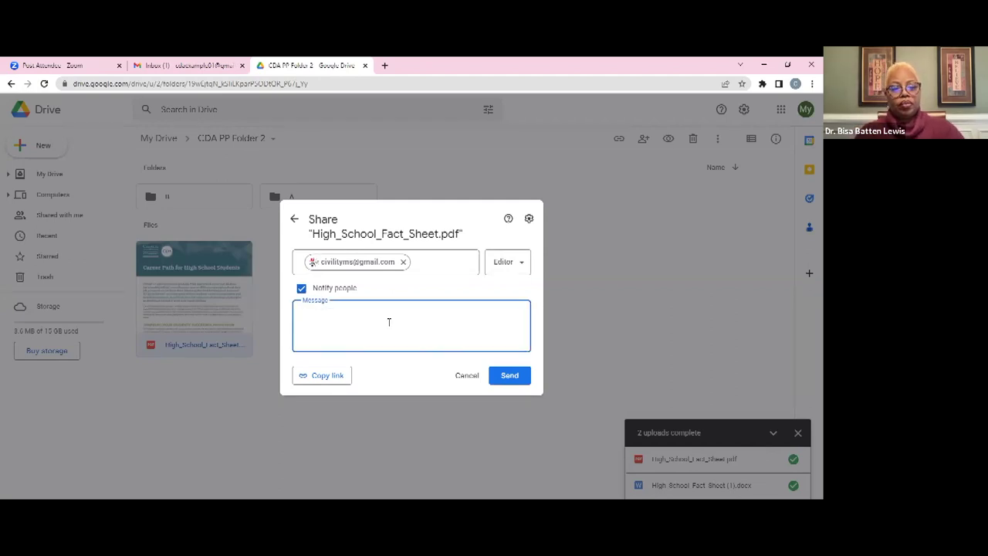
{"action": "type", "text": "Hi,"}
{"action": "key", "text": "BackSpace"}
{"action": "key", "text": "BackSpace"}
{"action": "key", "text": "BackSpace"}
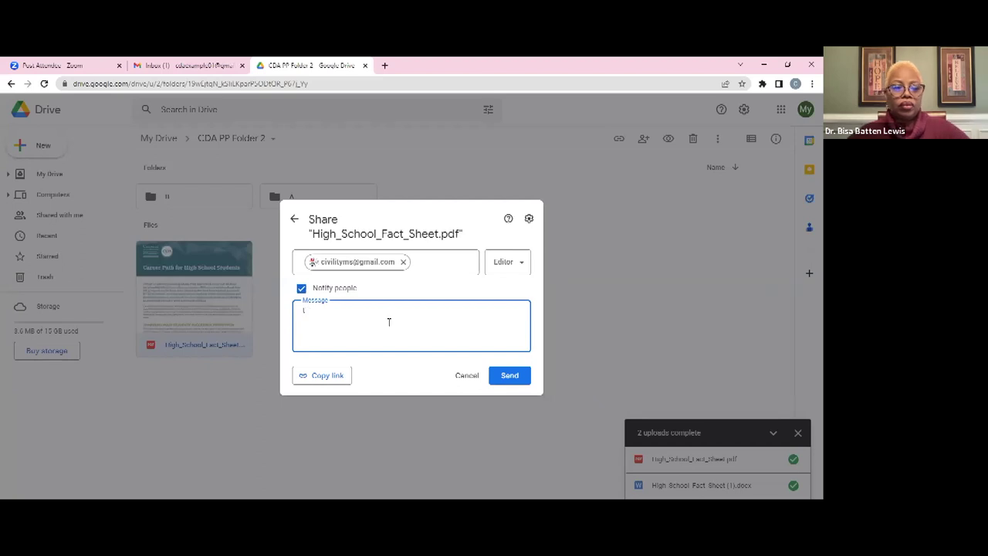
{"action": "type", "text": "Hi"}
{"action": "type", "text": "is is your fa"}
{"action": "type", "text": "ct shee"}
{"action": "type", "text": "t"}
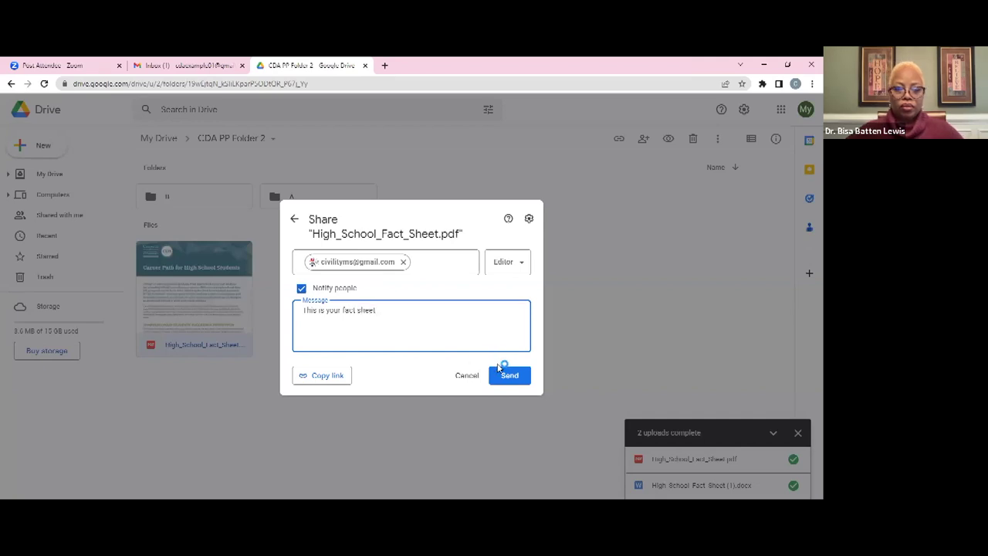
{"action": "left_click", "coordinate": [507, 376]}
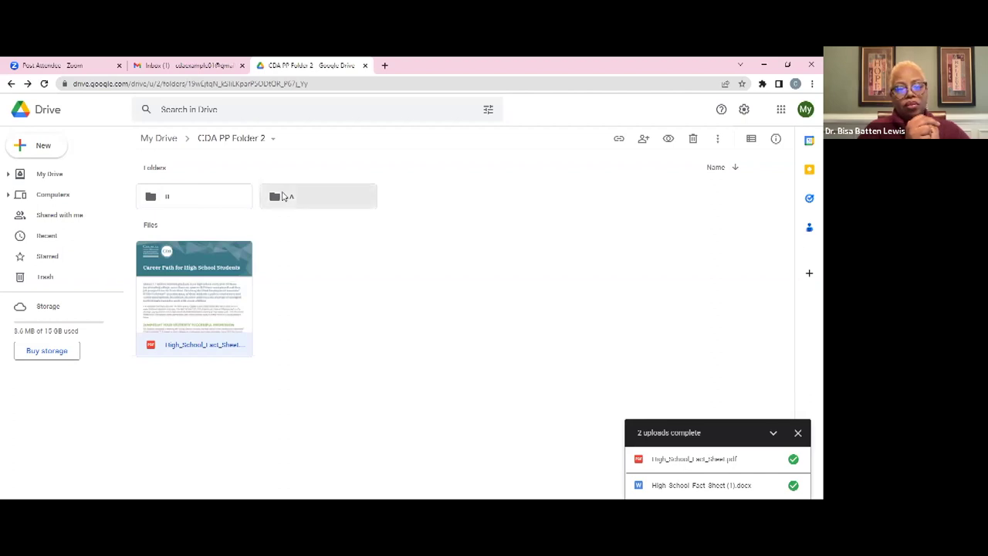
Share folder A with the contact as Viewer, messaging 'Can you check my folder for me'
{"action": "right_click", "coordinate": [283, 196]}
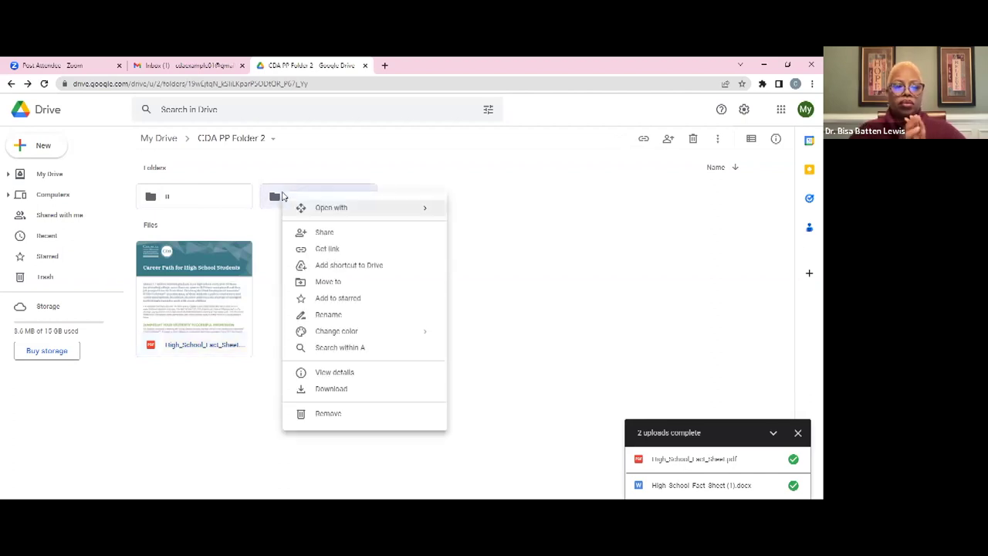
{"action": "left_click", "coordinate": [317, 239]}
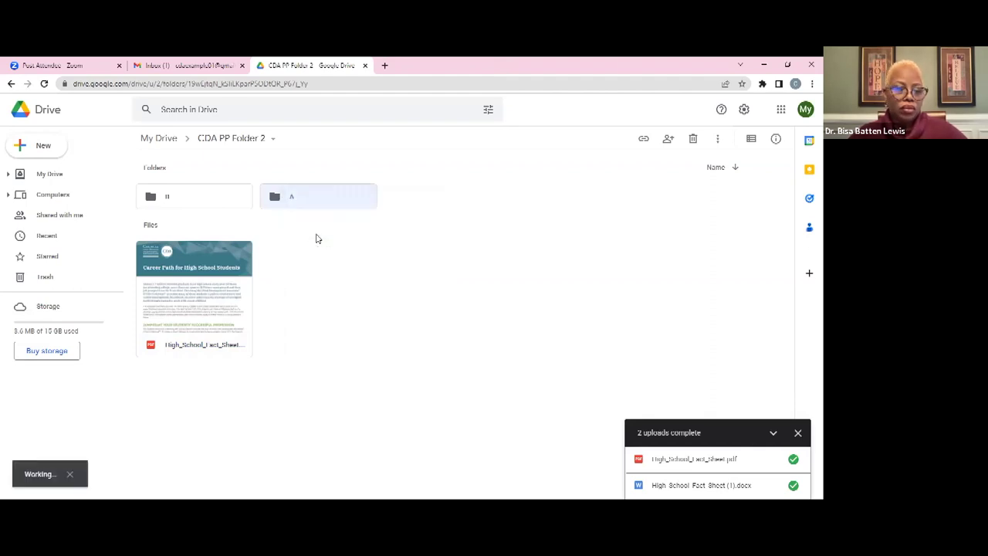
{"action": "key", "text": "ctrl+v"}
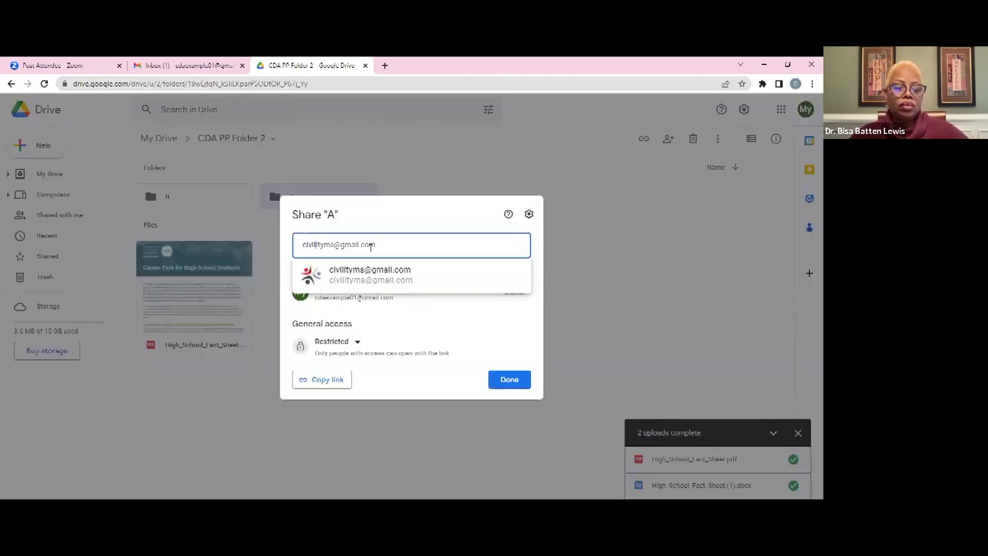
{"action": "left_click", "coordinate": [385, 278]}
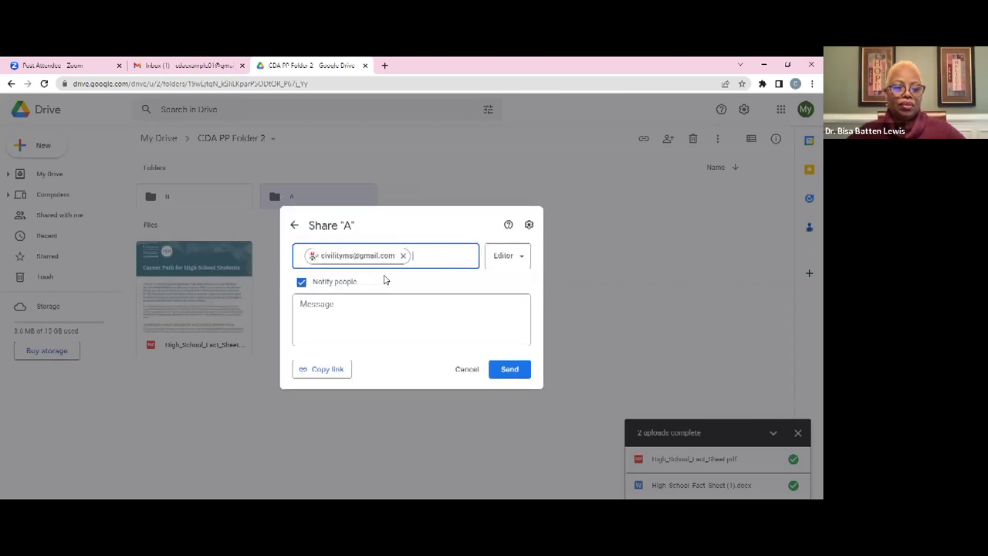
{"action": "left_click", "coordinate": [517, 258]}
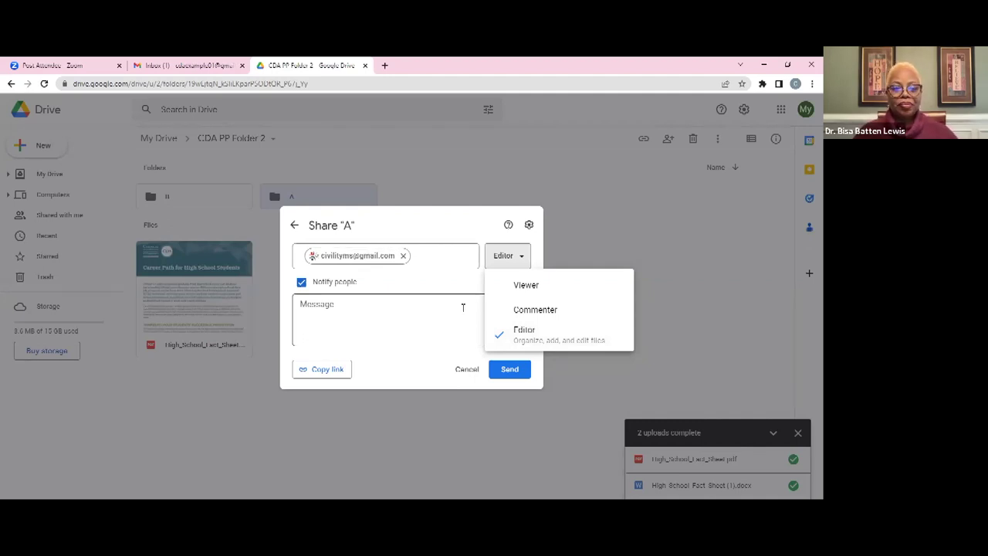
{"action": "left_click", "coordinate": [534, 290]}
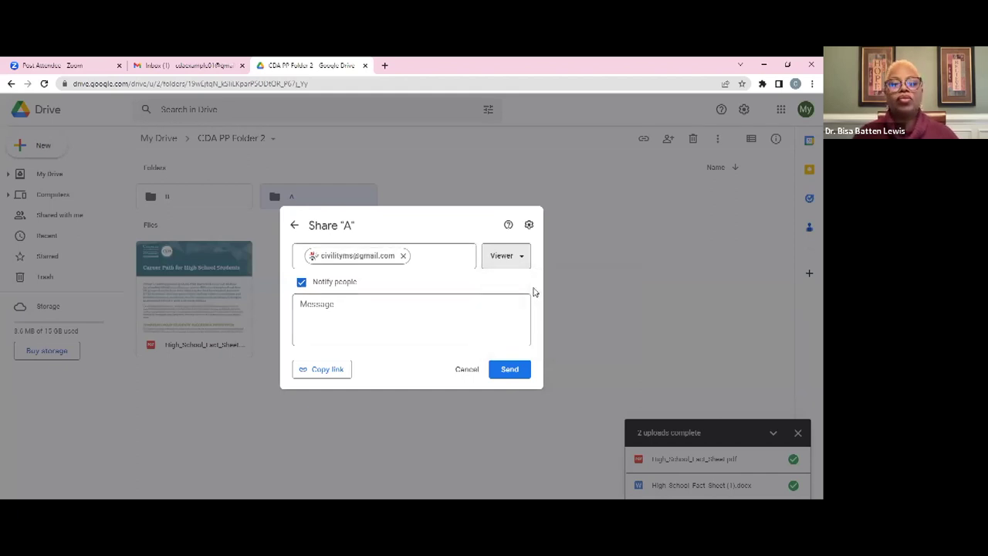
{"action": "left_click", "coordinate": [420, 307]}
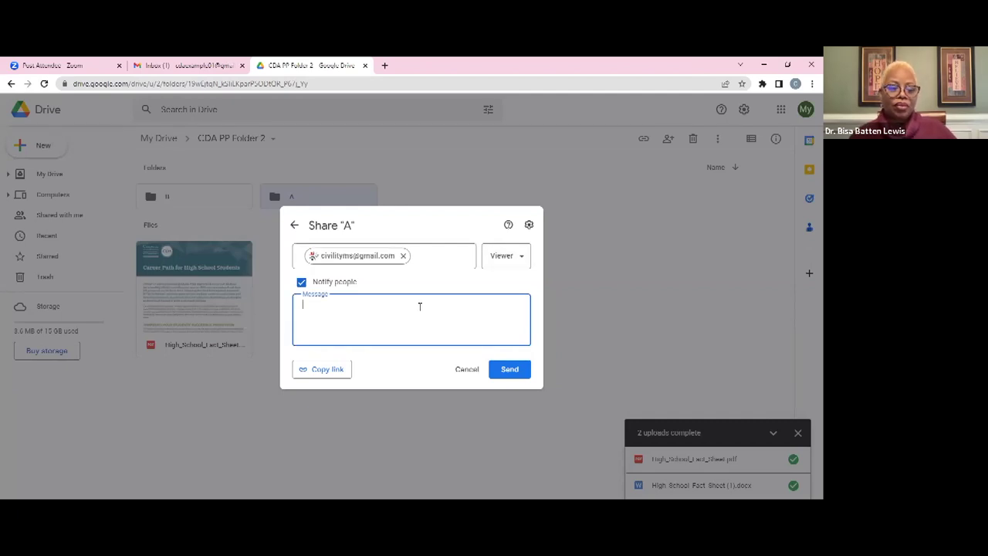
{"action": "type", "text": "Can you check"}
{"action": "type", "text": " my"}
{"action": "type", "text": "lder for me"}
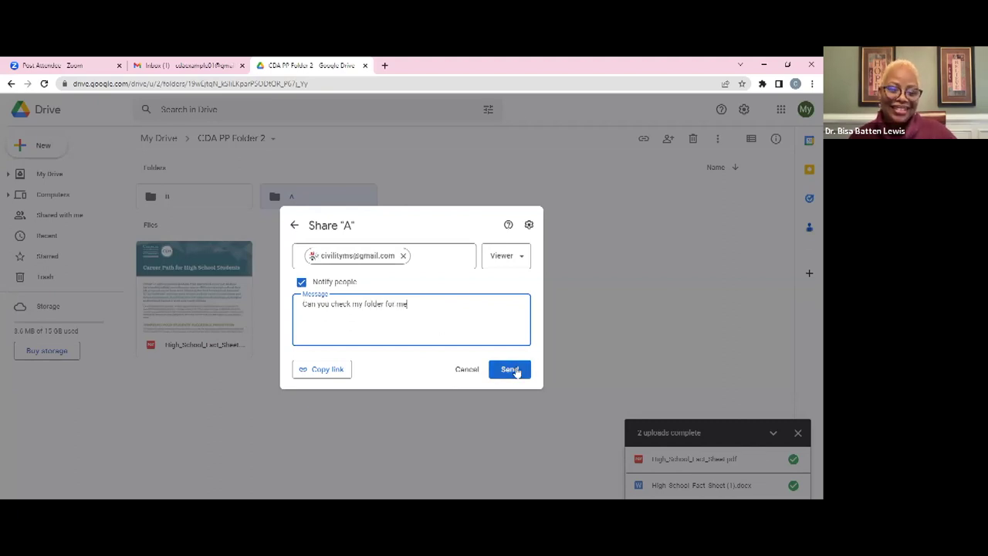
{"action": "left_click", "coordinate": [515, 369]}
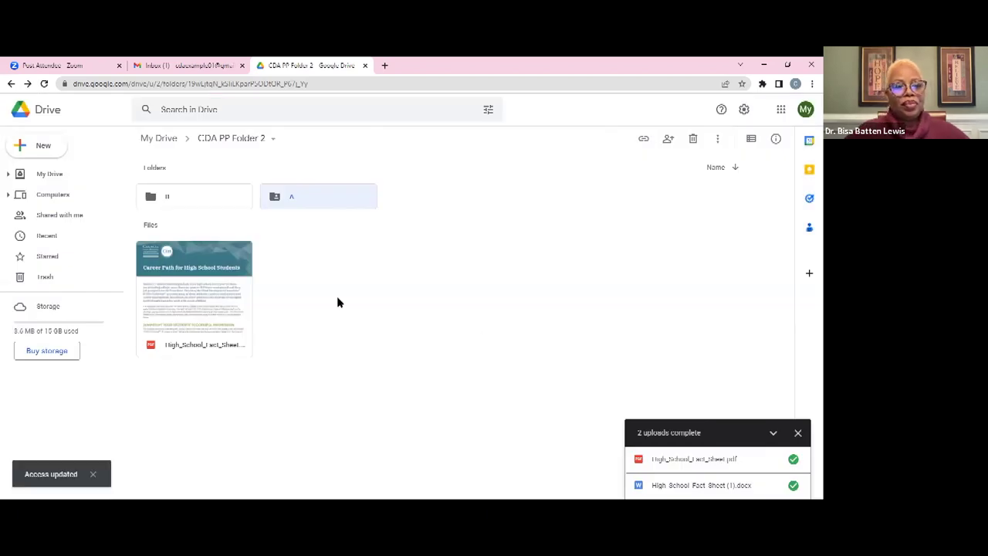
Remove the contact's access to folder A and save the sharing change
{"action": "double_click", "coordinate": [298, 201]}
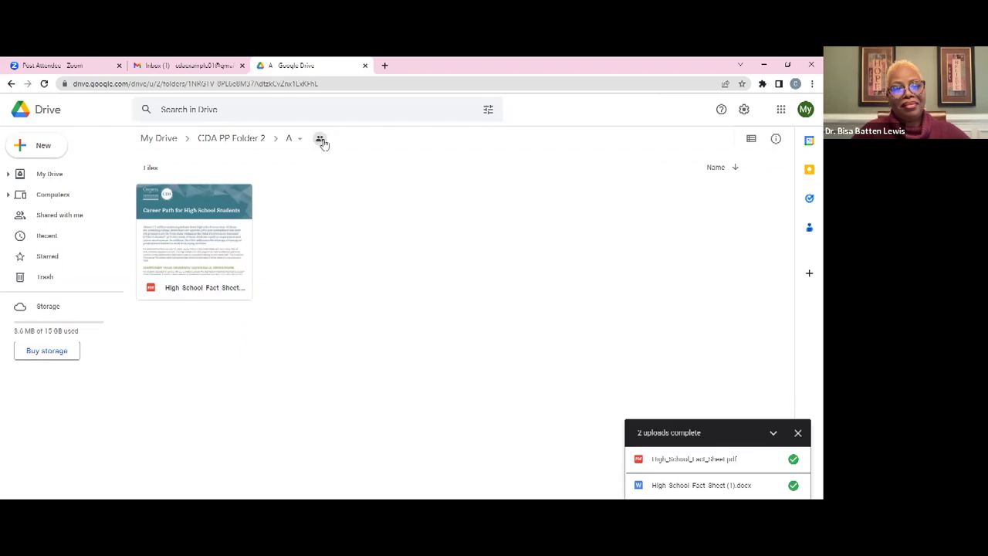
{"action": "left_click", "coordinate": [321, 142]}
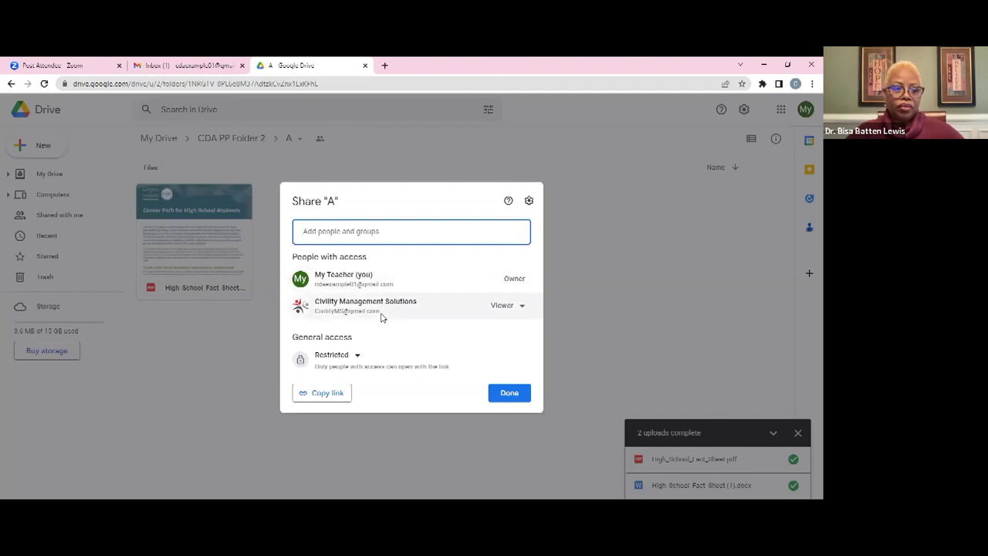
{"action": "left_click", "coordinate": [522, 307]}
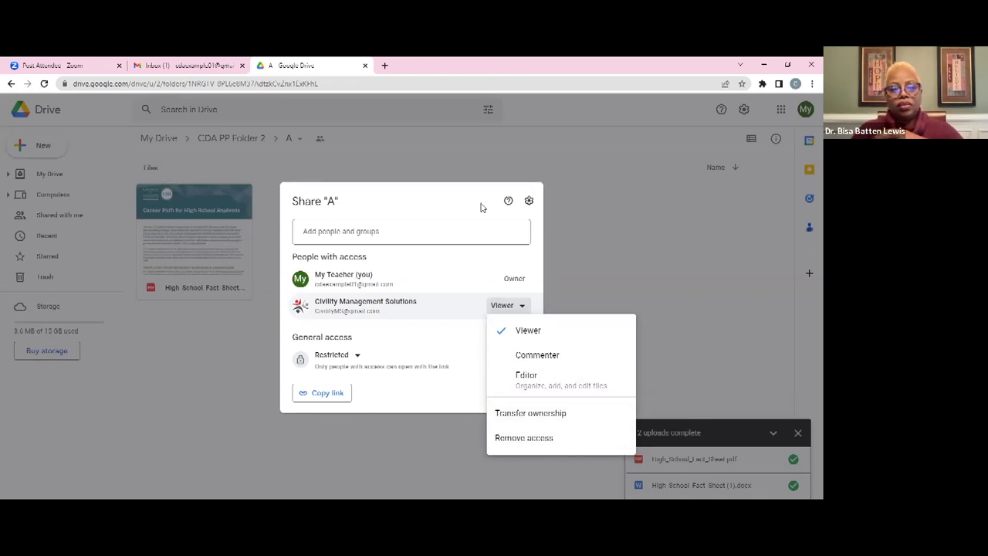
{"action": "left_click", "coordinate": [398, 148]}
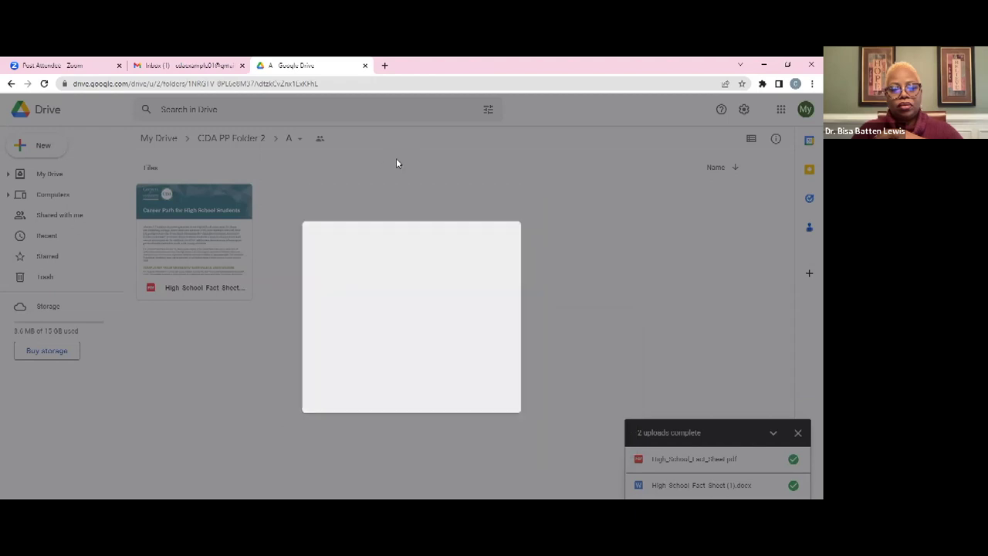
{"action": "left_click", "coordinate": [321, 139]}
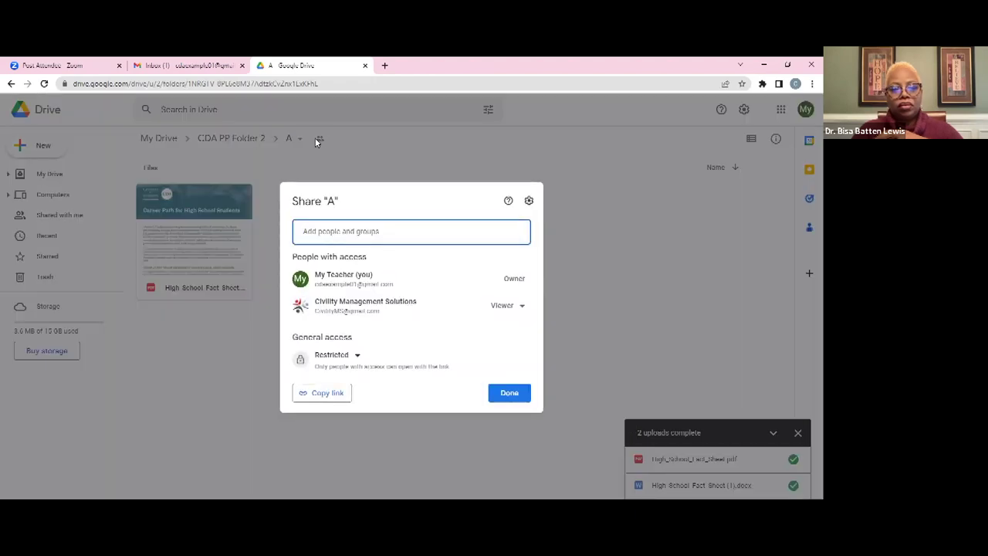
{"action": "left_click", "coordinate": [521, 307]}
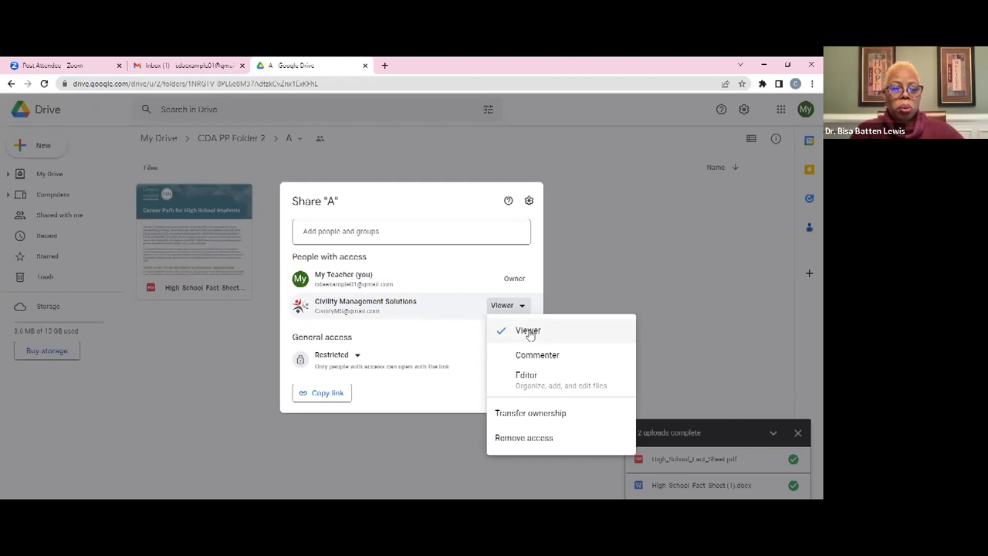
{"action": "left_click", "coordinate": [517, 436]}
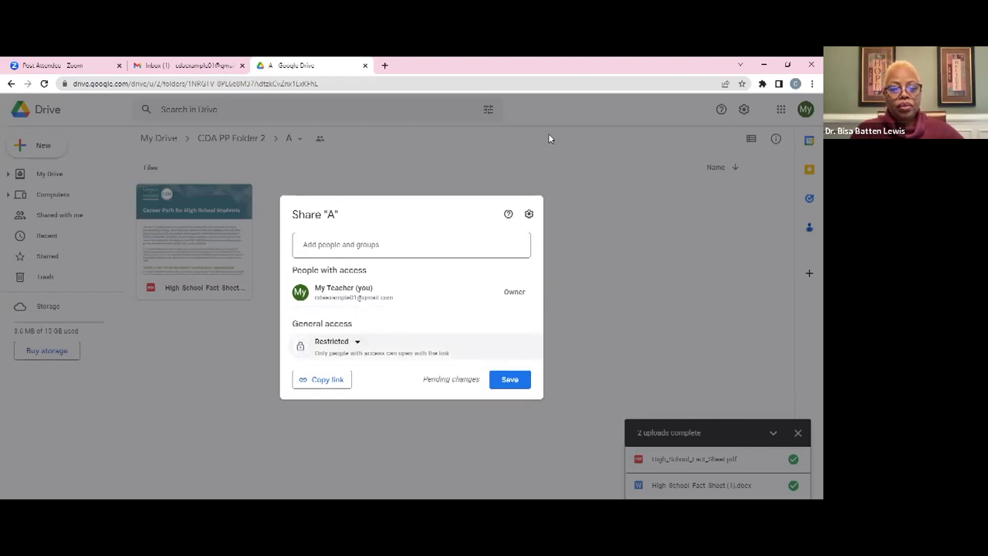
{"action": "left_click", "coordinate": [511, 379]}
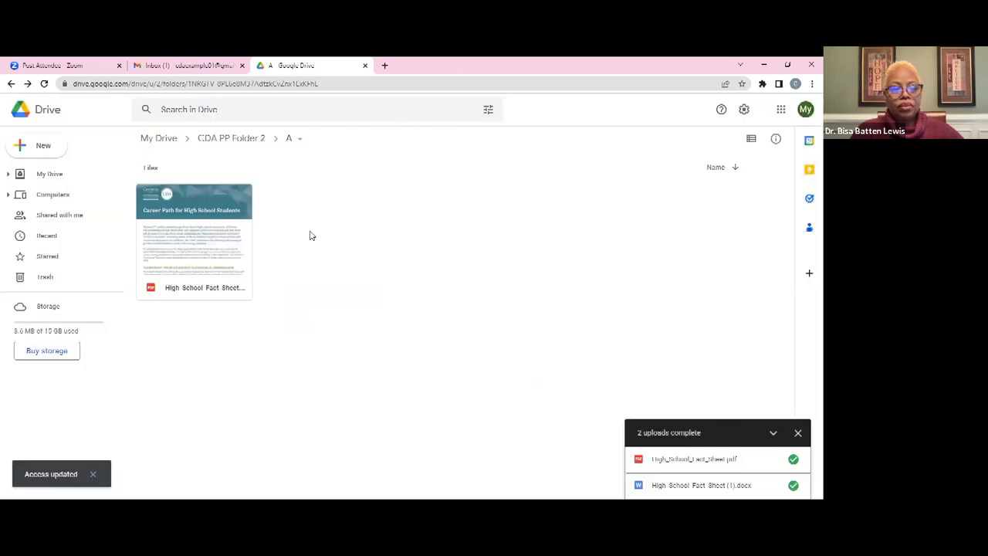
Go back to My Drive and open the Q1 Progress Report spreadsheet
{"action": "left_click", "coordinate": [232, 139]}
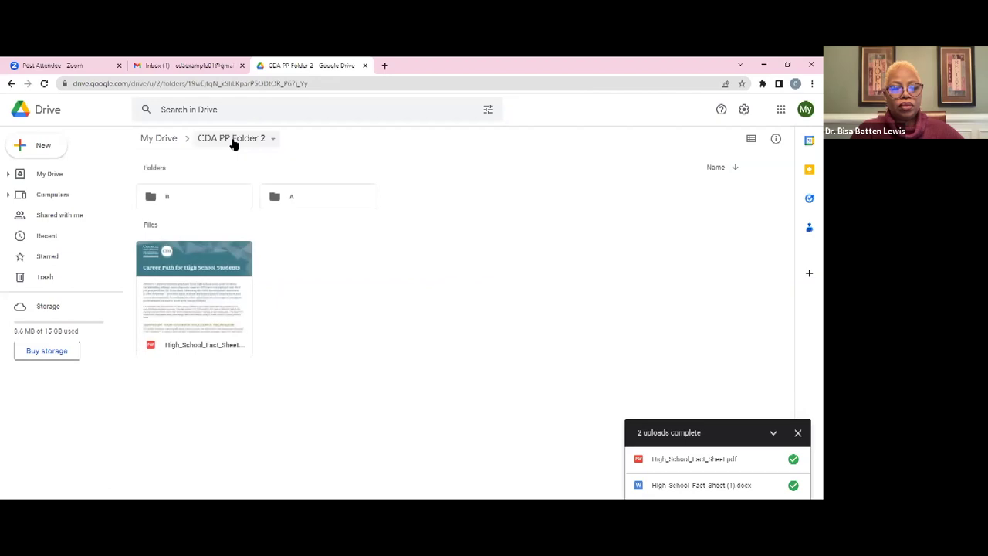
{"action": "left_click", "coordinate": [159, 138]}
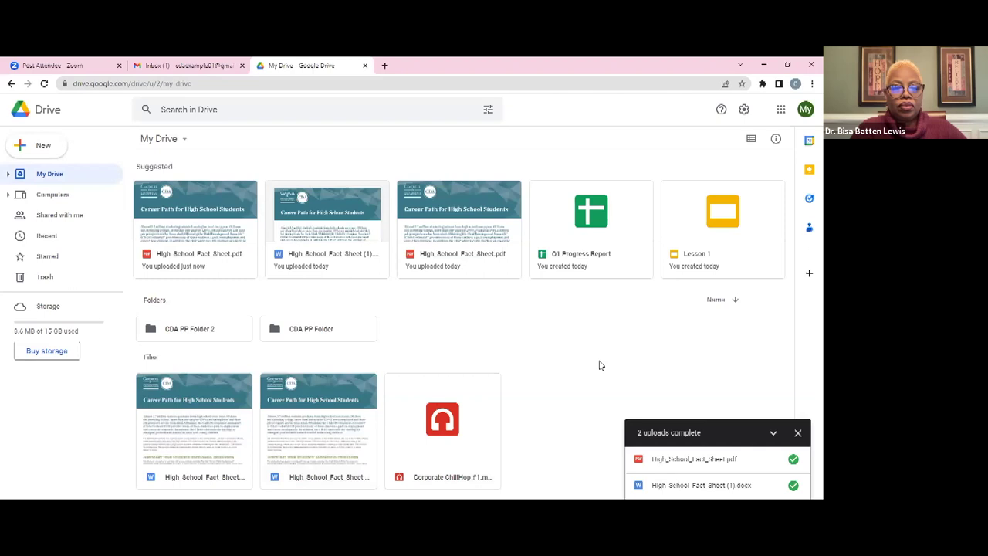
{"action": "double_click", "coordinate": [547, 259]}
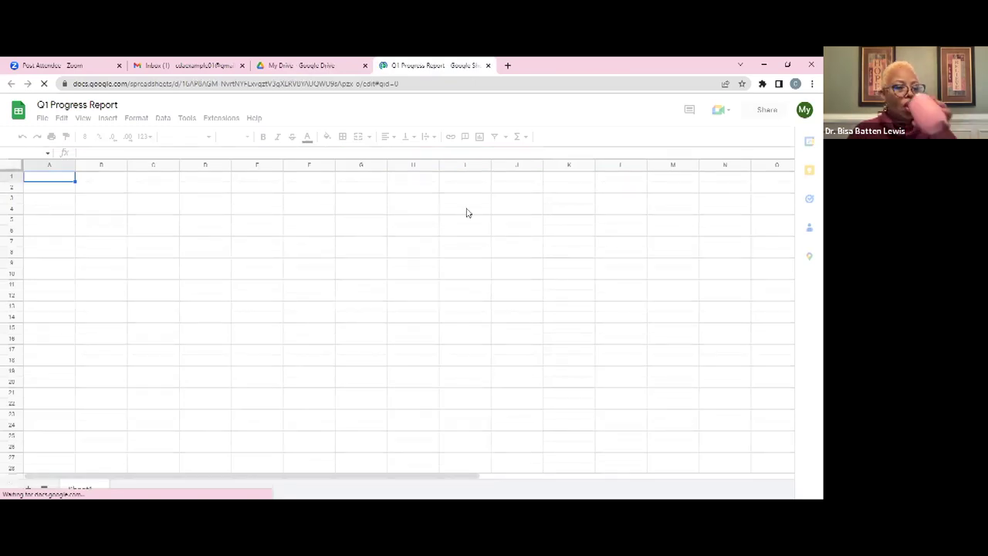
Add the contact's e-mail as an Editor of the Q1 Progress Report spreadsheet
{"action": "left_click", "coordinate": [753, 113]}
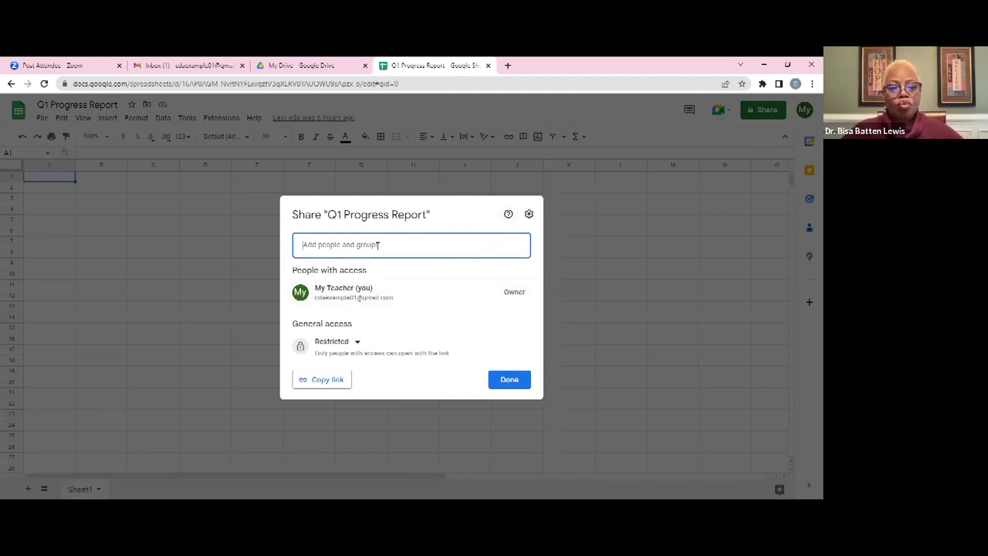
{"action": "key", "text": "ctrl+v"}
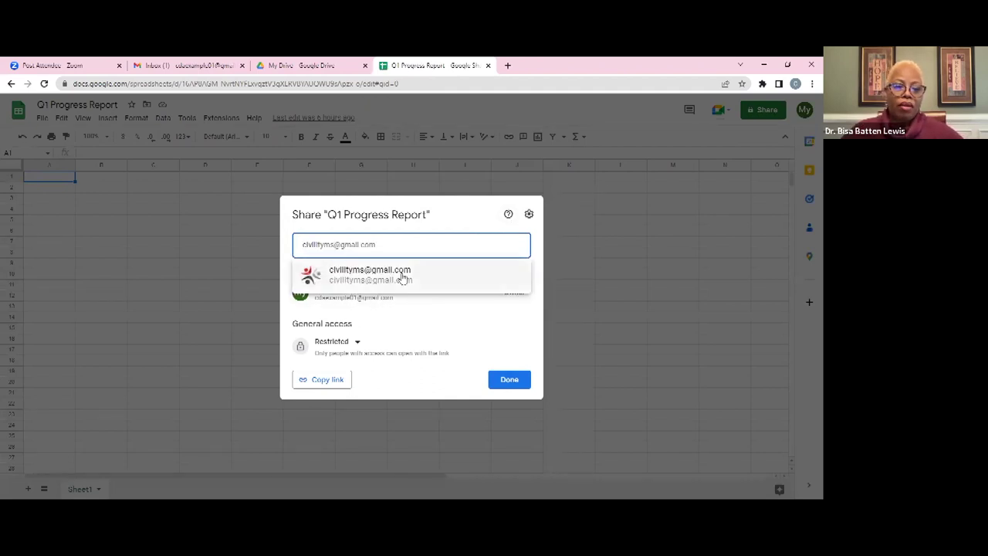
{"action": "left_click", "coordinate": [377, 278]}
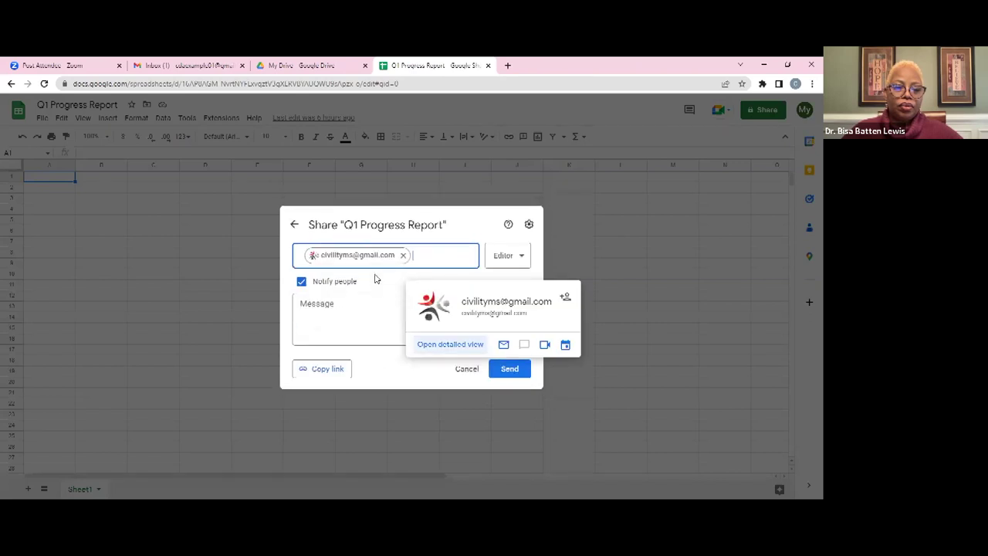
{"action": "left_click", "coordinate": [522, 263]}
{"action": "left_click", "coordinate": [520, 334]}
Add a note asking them to review this progress report, then send the invitation
{"action": "left_click", "coordinate": [401, 313]}
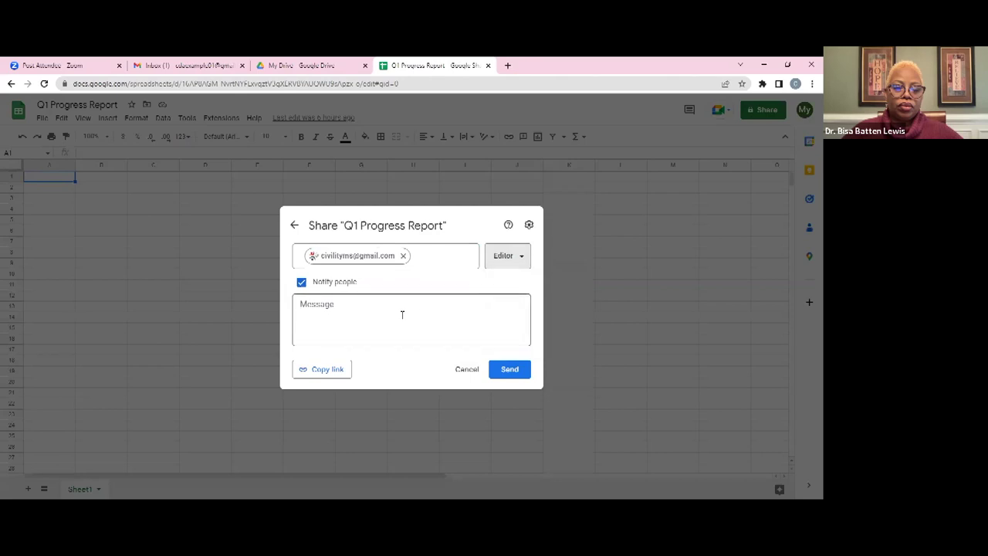
{"action": "type", "text": "Cen you rfeeview this progress report."}
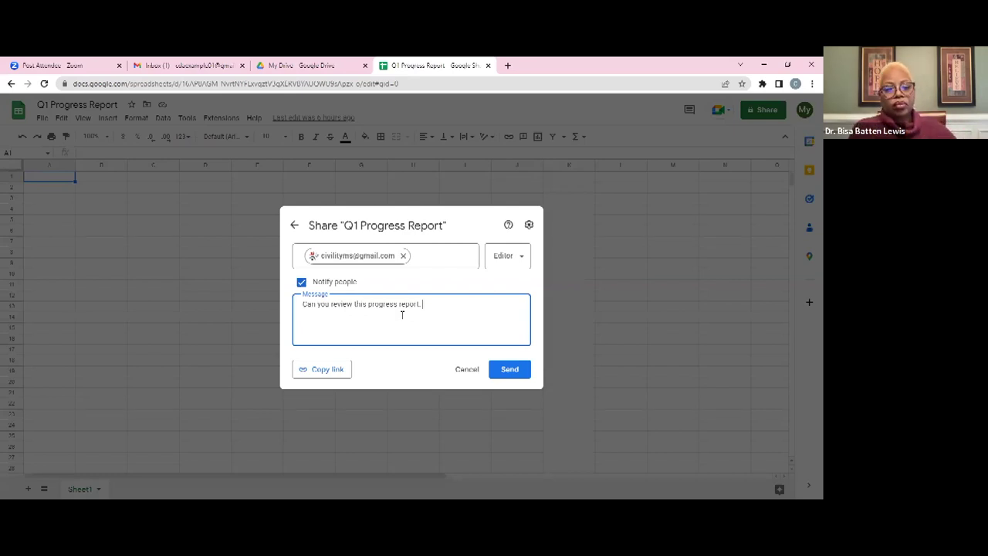
{"action": "left_click_drag", "start_coordinate": [365, 286], "coordinate": [302, 286]}
{"action": "left_click", "coordinate": [391, 288]}
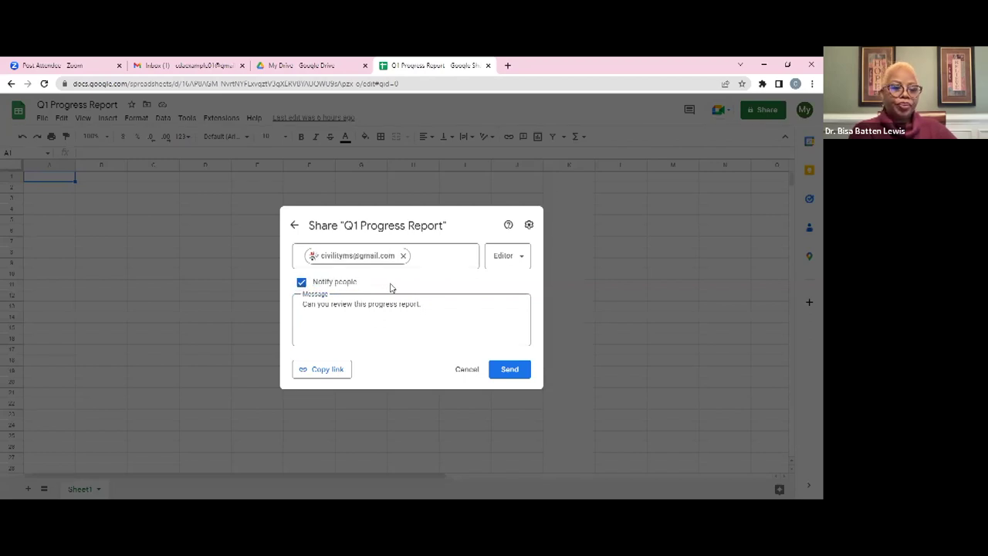
{"action": "left_click", "coordinate": [509, 371]}
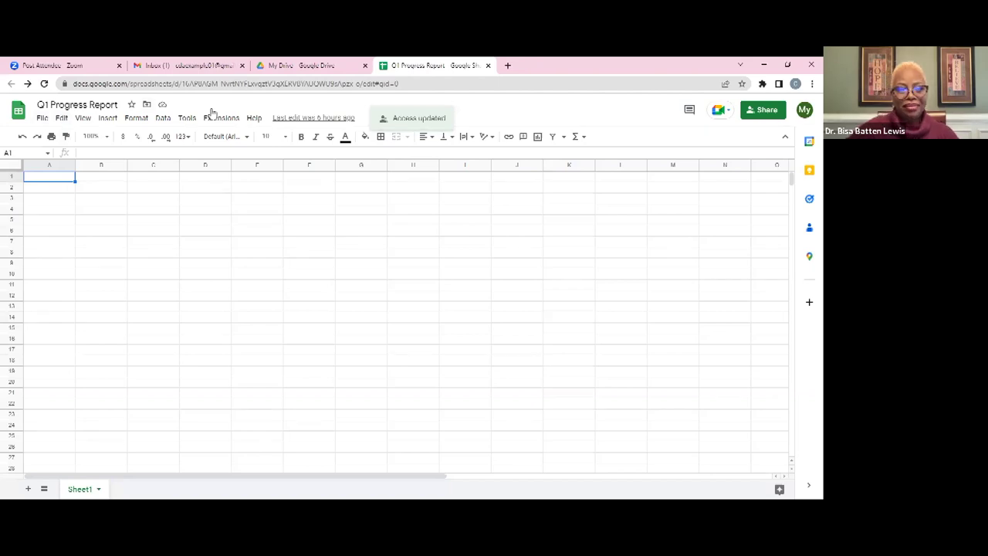
Leave the spreadsheet and return to the My Drive listing in Google Drive
{"action": "left_click", "coordinate": [296, 65]}
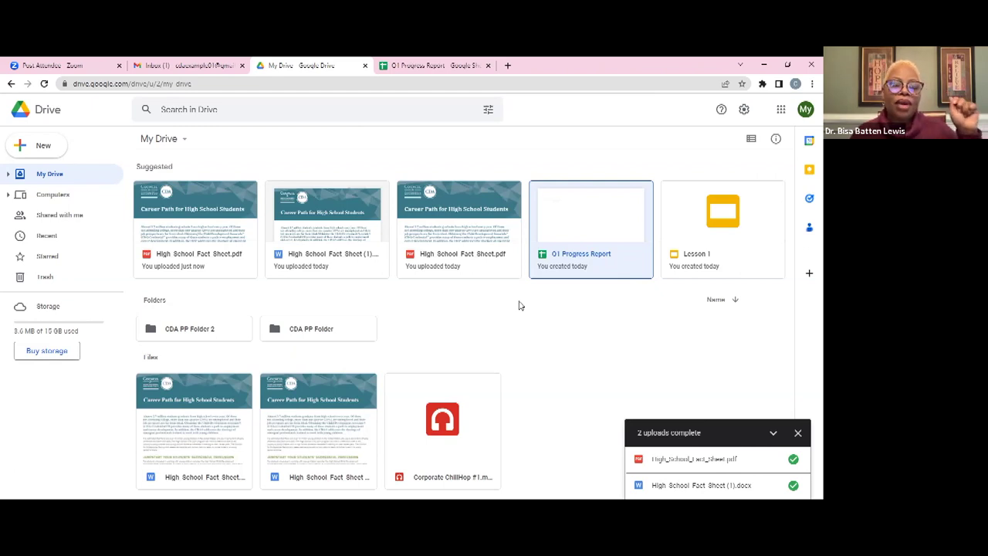
Share subfolder A in CDA PP Folder 2 with the contact's e-mail as Viewer and send
{"action": "double_click", "coordinate": [203, 330]}
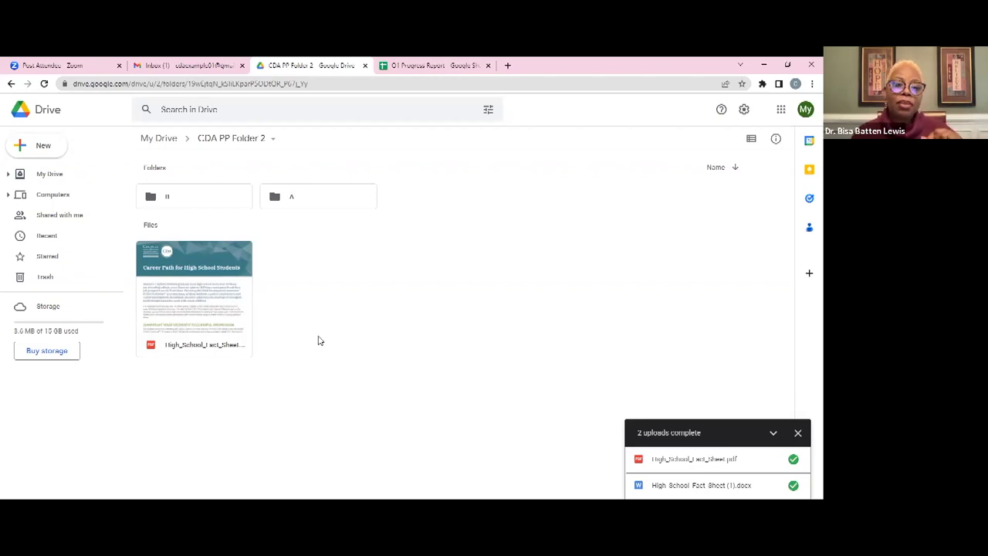
{"action": "right_click", "coordinate": [293, 200]}
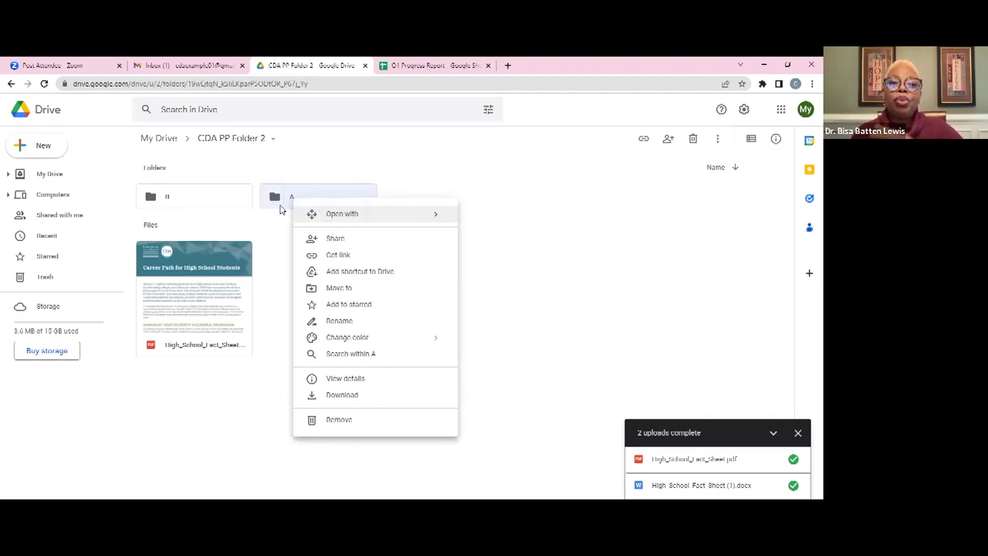
{"action": "left_click", "coordinate": [345, 239]}
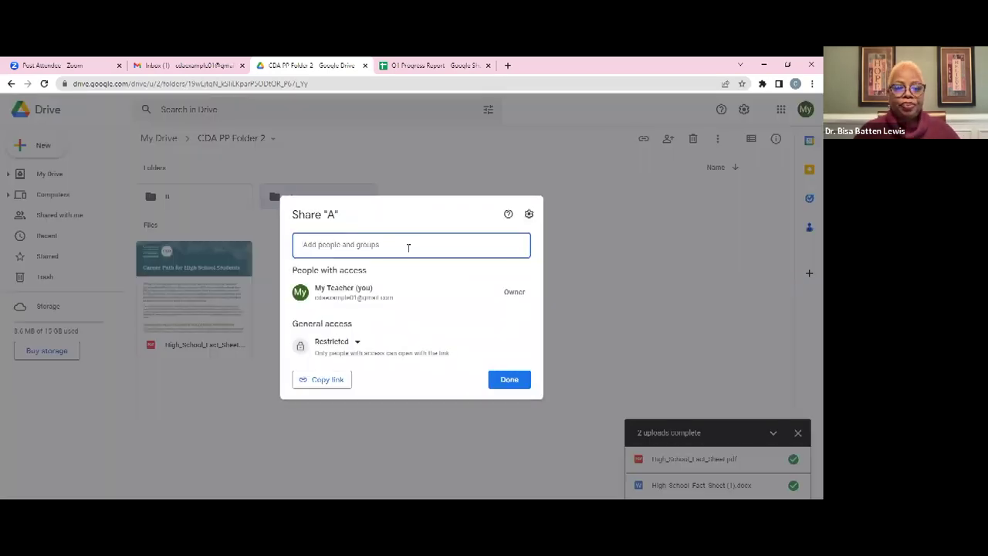
{"action": "key", "text": "ctrl+v"}
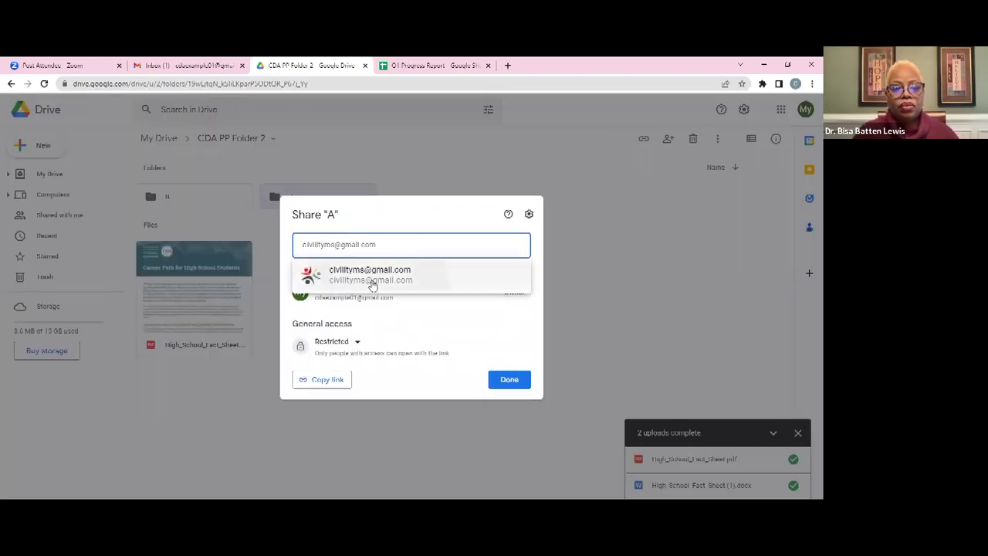
{"action": "left_click", "coordinate": [371, 278]}
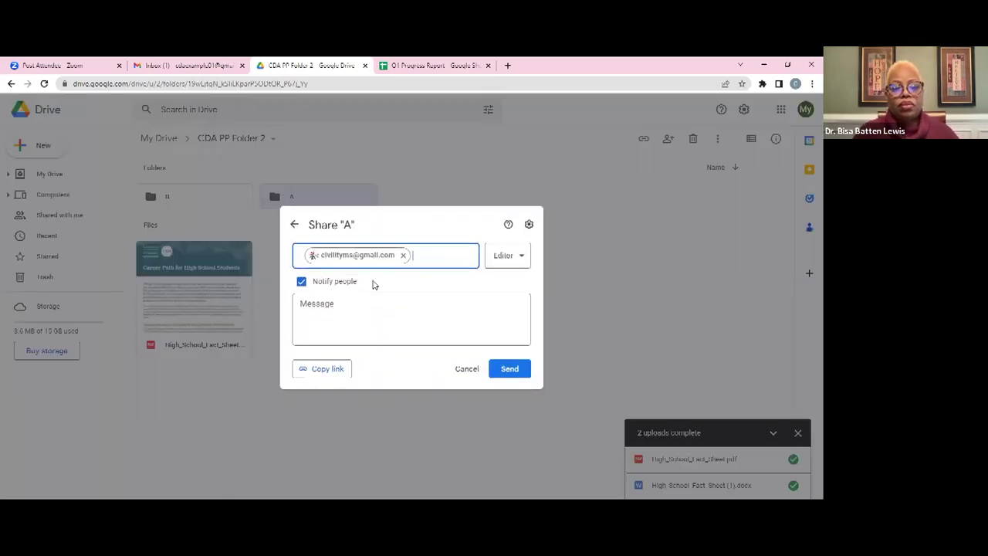
{"action": "left_click", "coordinate": [521, 263]}
{"action": "left_click", "coordinate": [515, 286]}
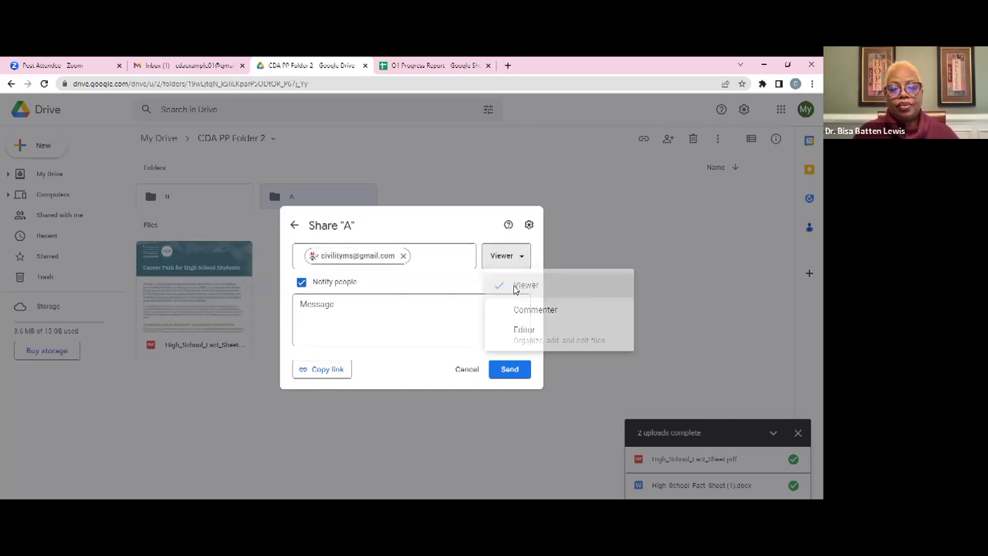
{"action": "left_click", "coordinate": [507, 370]}
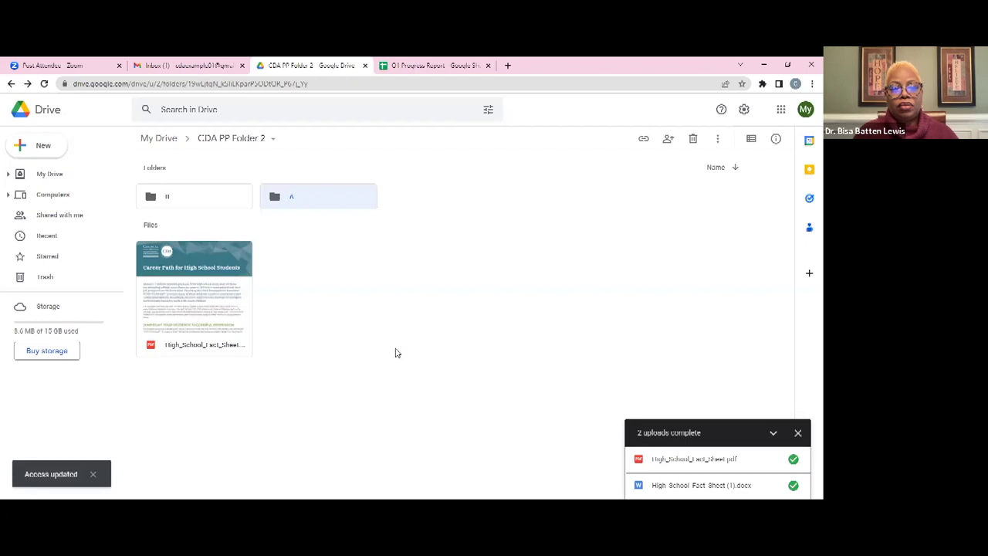
Send a pending ownership transfer of folder A to the contact, then switch to the Demonstration: ONLINE CDA PP slides
{"action": "double_click", "coordinate": [297, 198]}
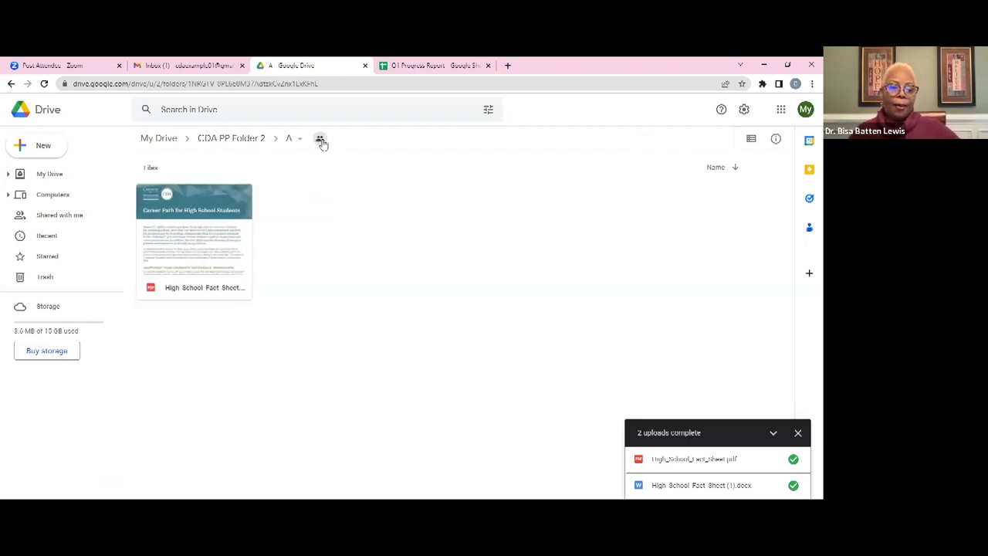
{"action": "left_click", "coordinate": [320, 141]}
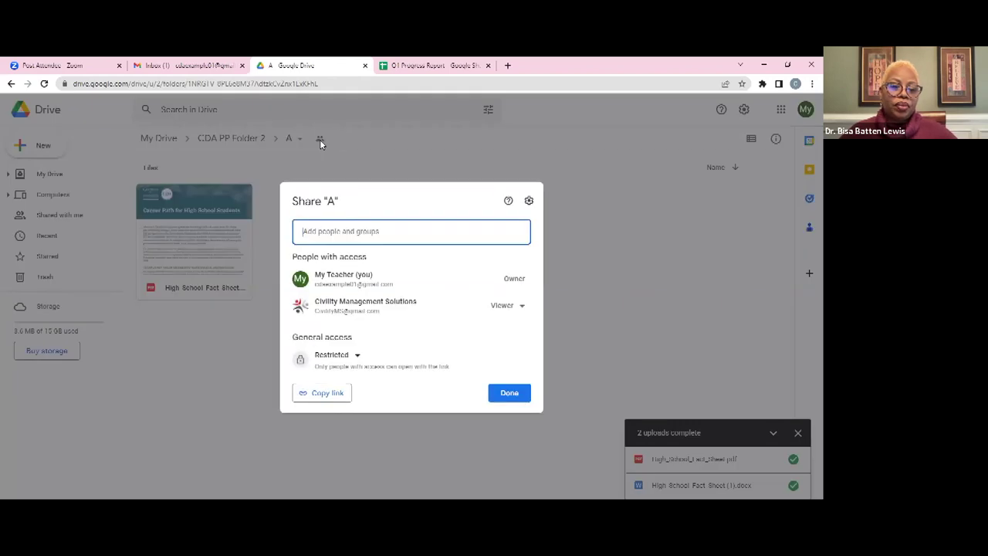
{"action": "left_click", "coordinate": [509, 305]}
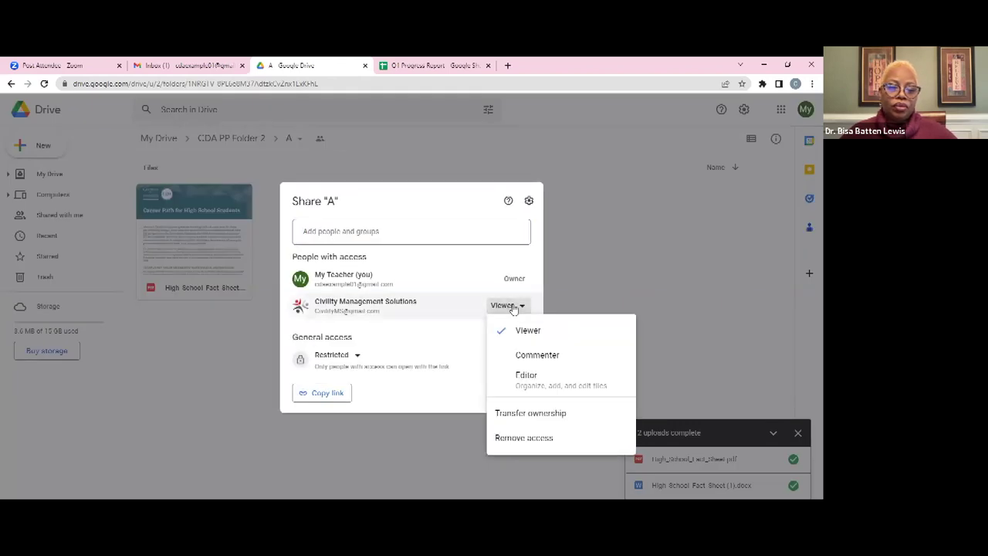
{"action": "left_click", "coordinate": [518, 415]}
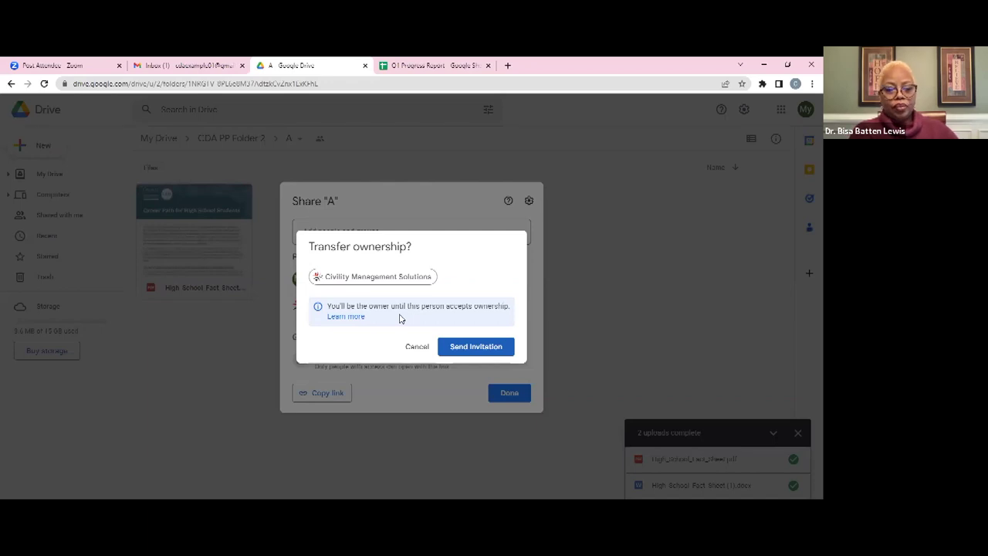
{"action": "left_click", "coordinate": [457, 347]}
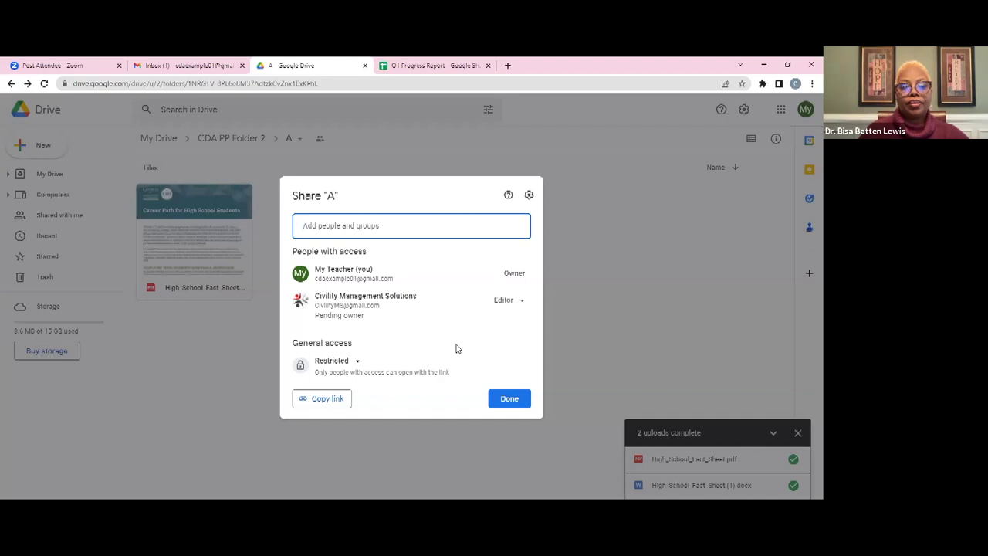
{"action": "left_click", "coordinate": [509, 400]}
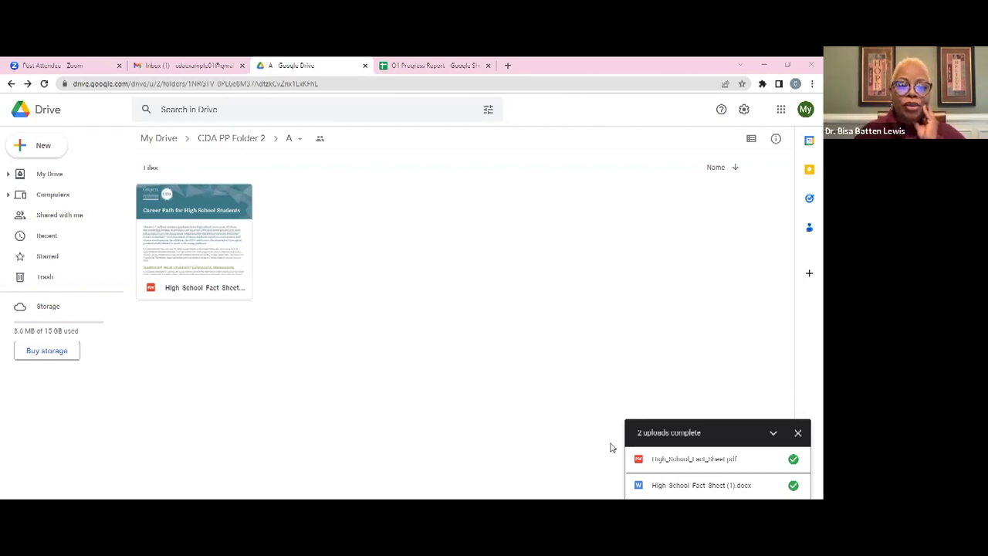
{"action": "key", "text": "alt+Tab"}
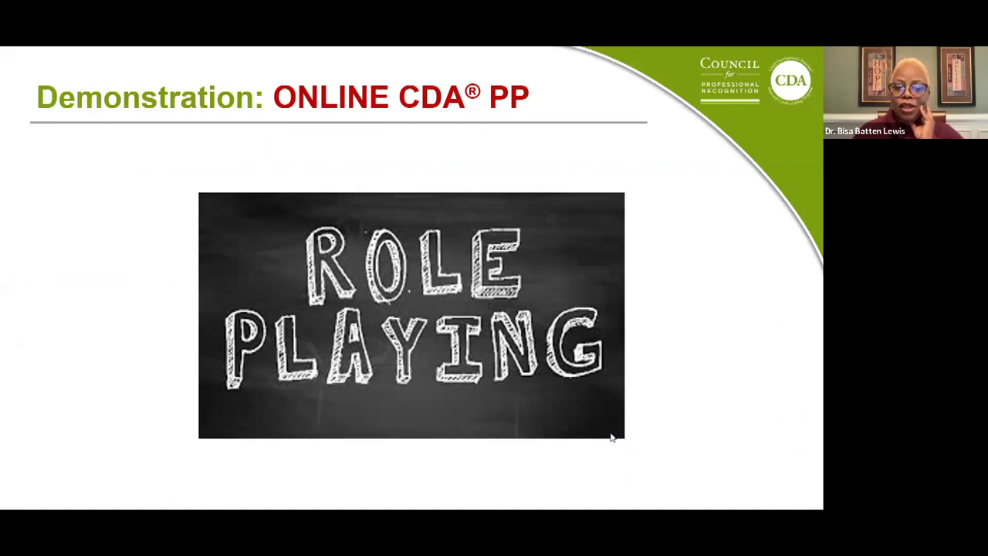